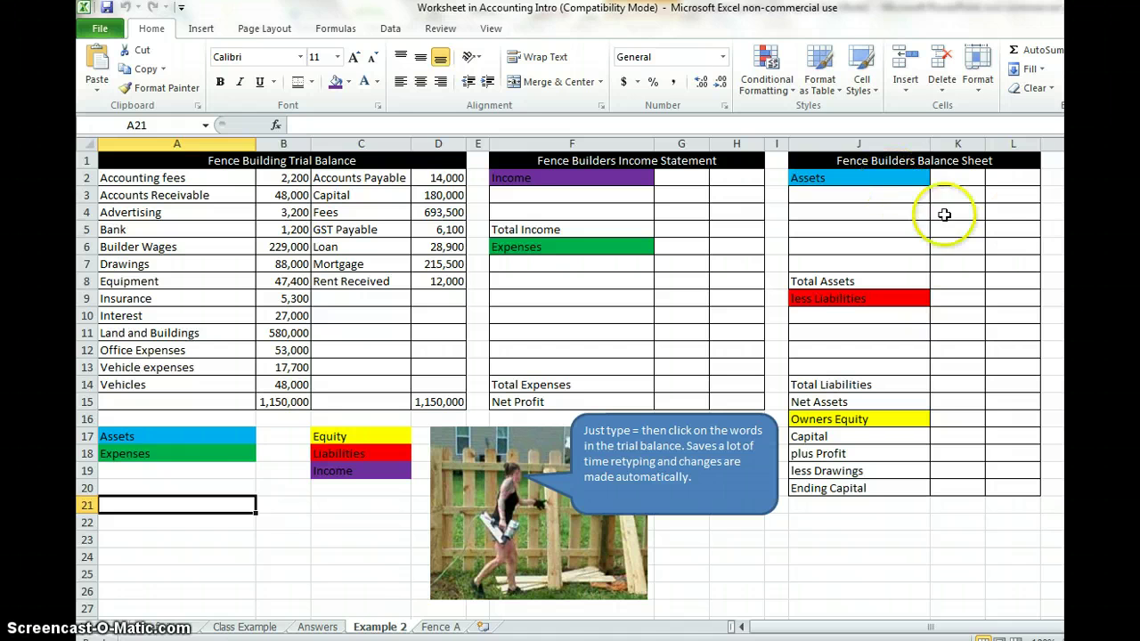
- Apply a border to cell L15, the Net Assets value on the balance sheet
left_click(1024, 403)
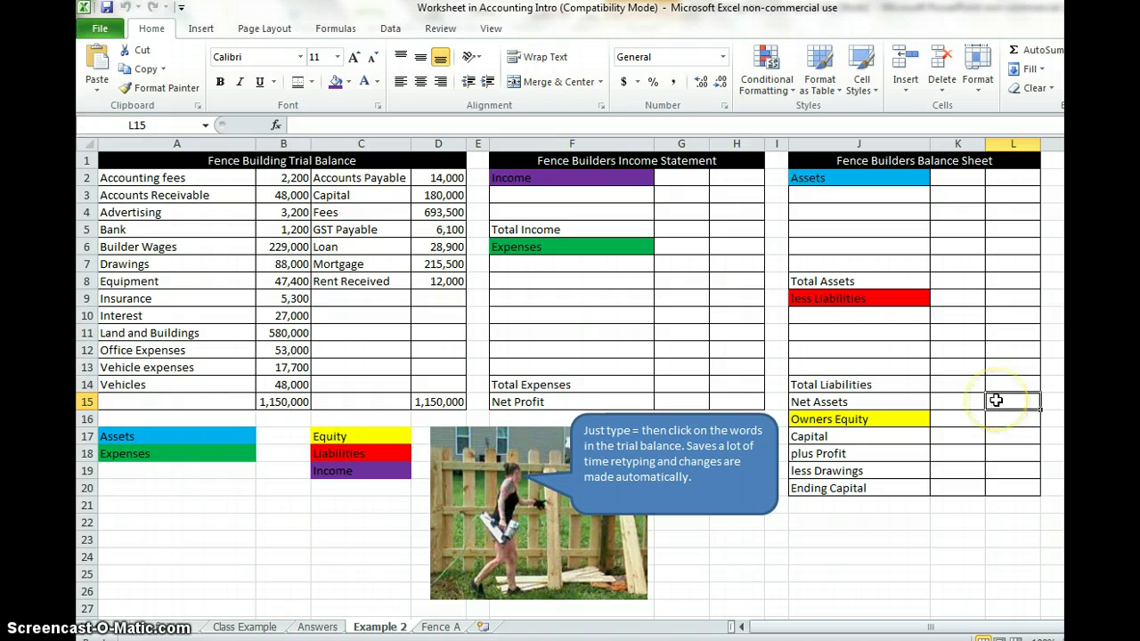
left_click(298, 81)
left_click(1003, 490)
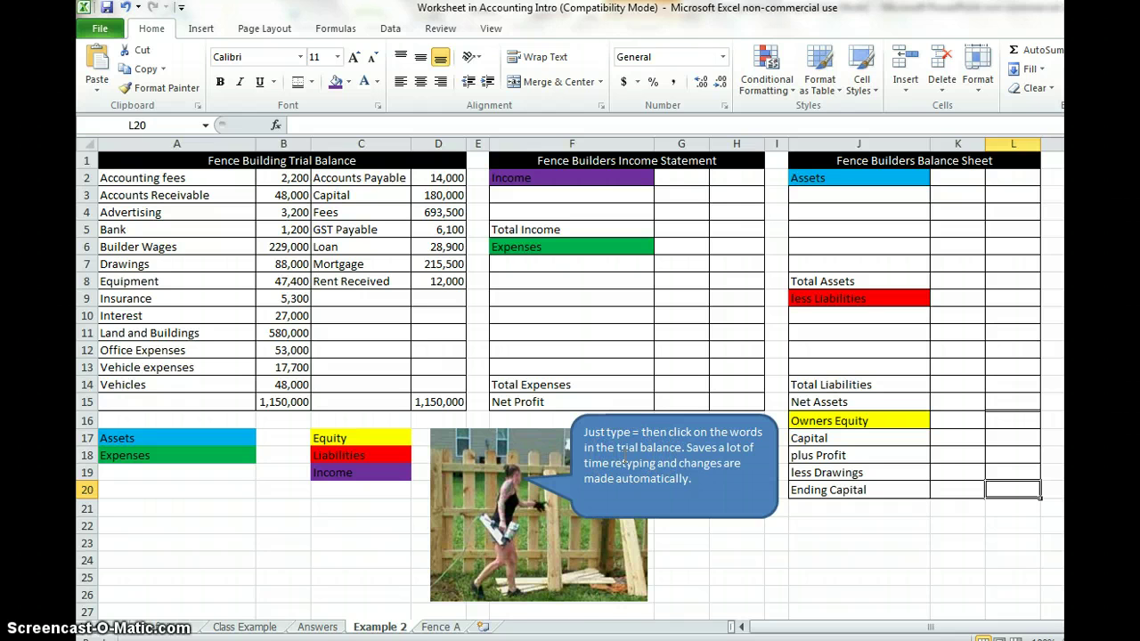
- Look over the first income line, the Accounting fees account and the blue Assets key
left_click(585, 197)
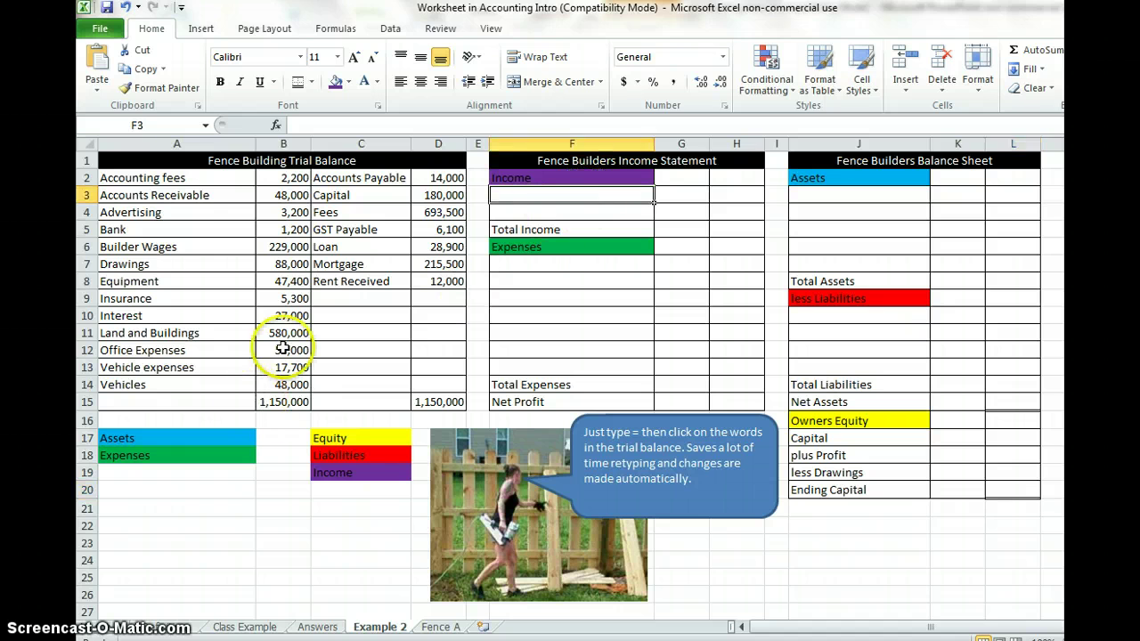
left_click(153, 176)
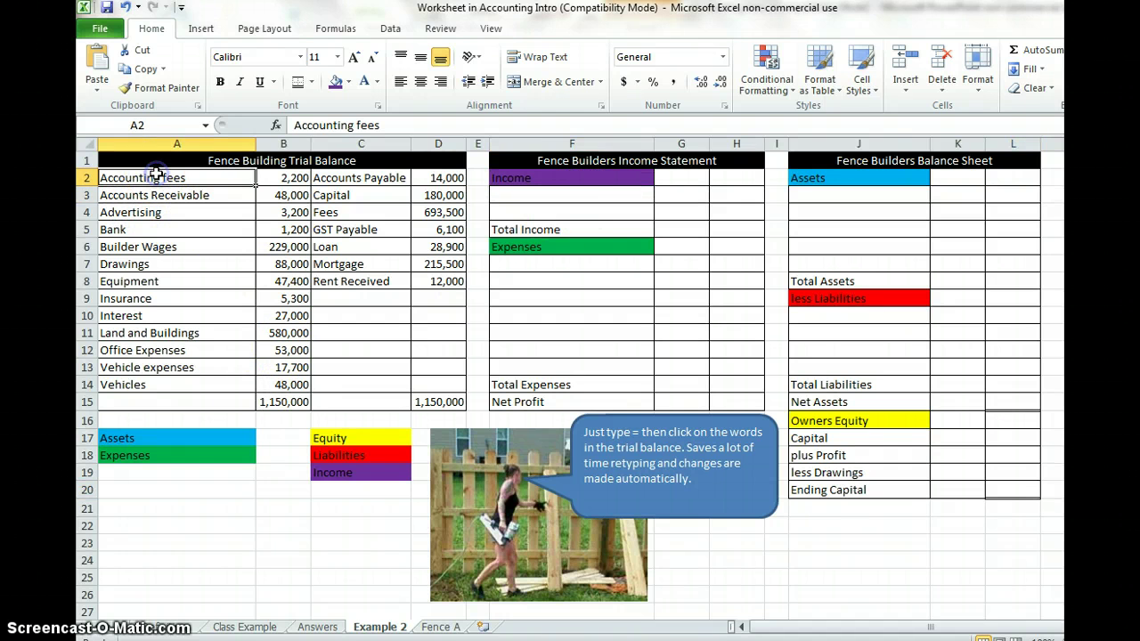
left_click(202, 432)
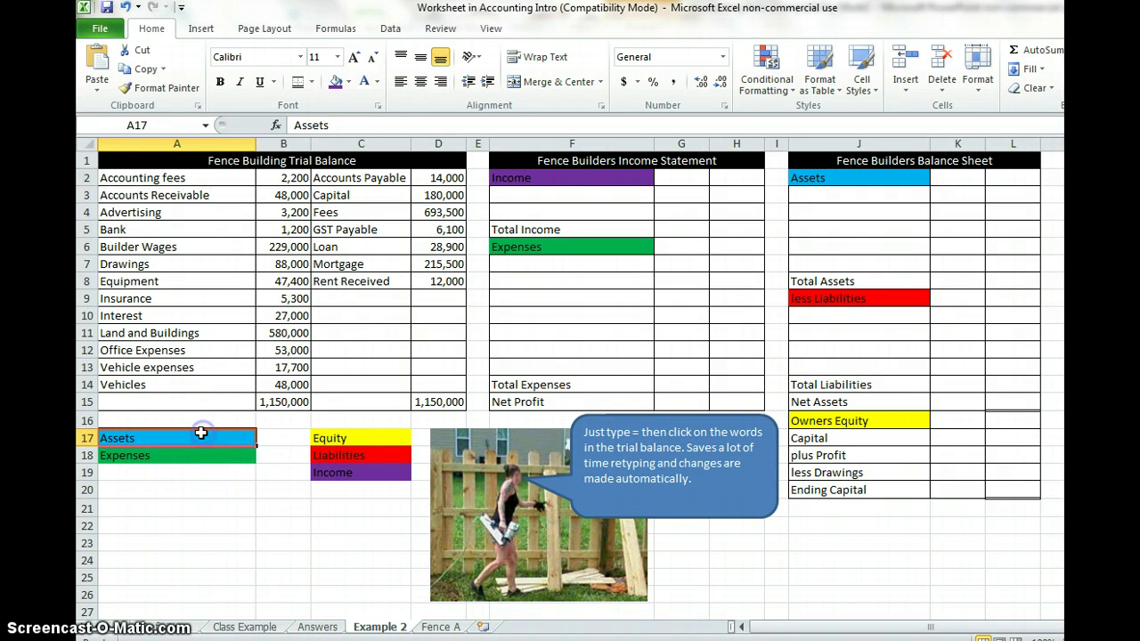
- Fill Accounts Receivable, Bank, Equipment, Land and Buildings and Vehicles in the Assets blue
left_click(197, 194)
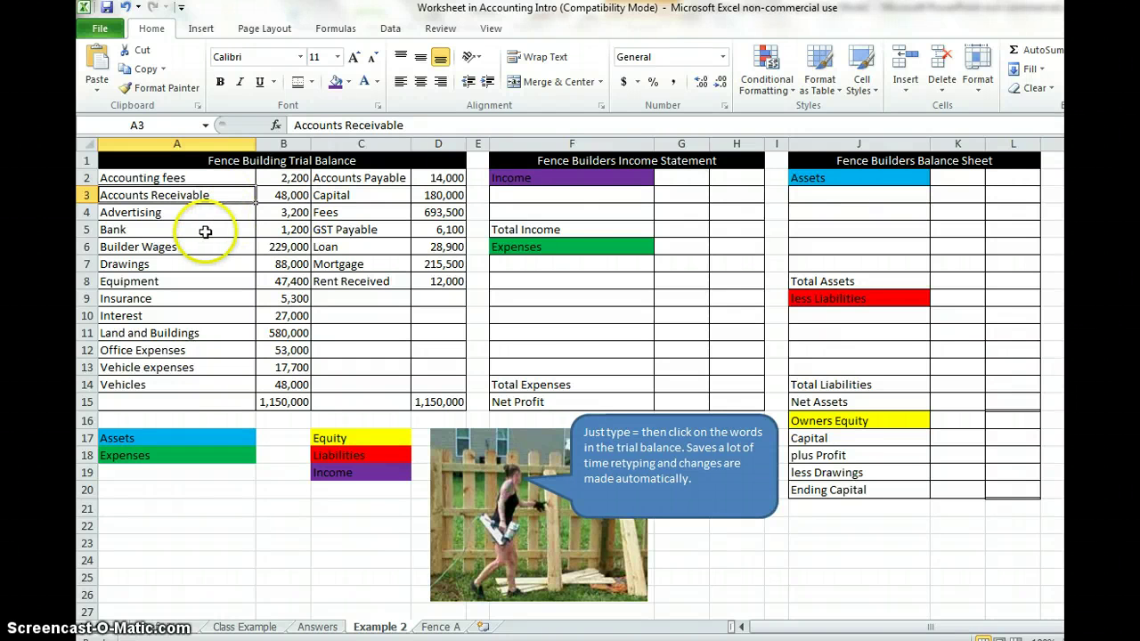
left_click(207, 232, "ctrl")
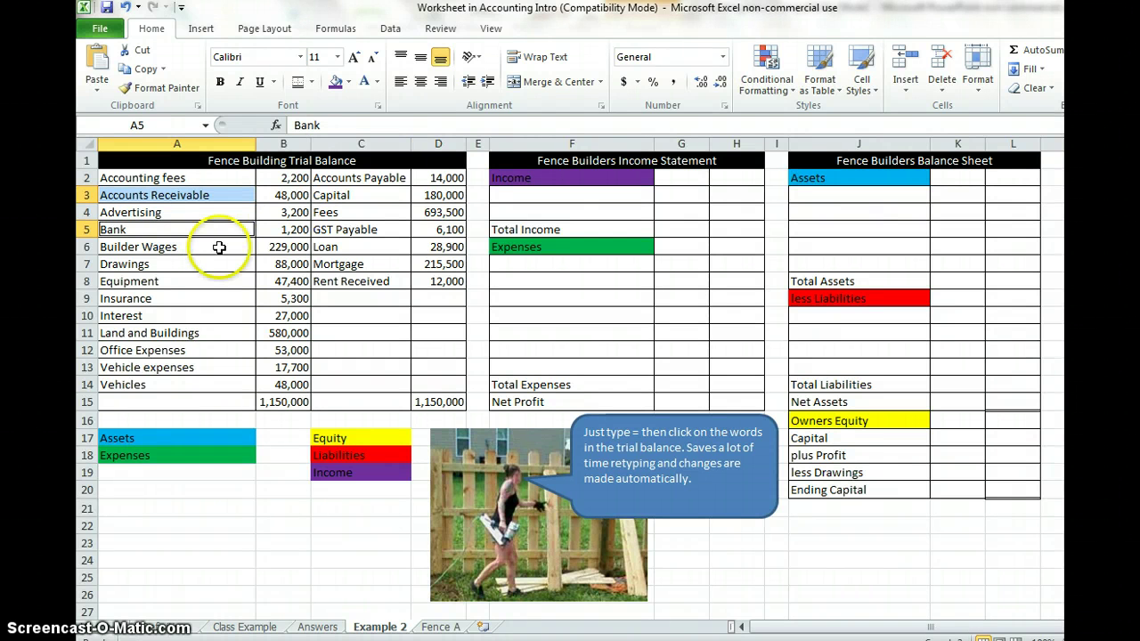
left_click(213, 281, "ctrl")
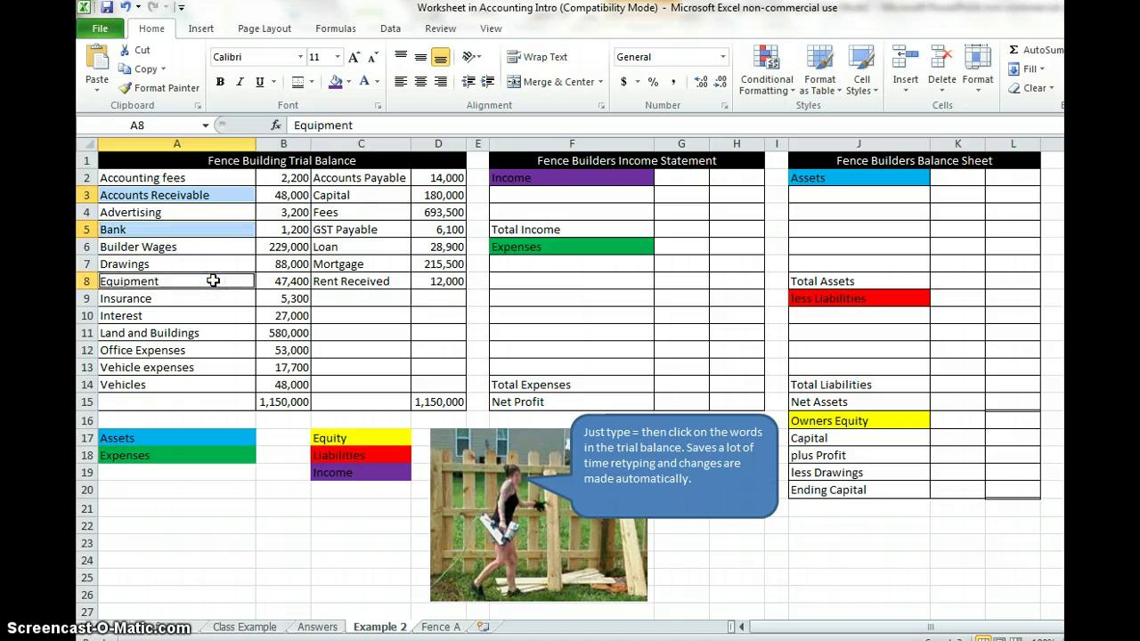
left_click(222, 332, "ctrl")
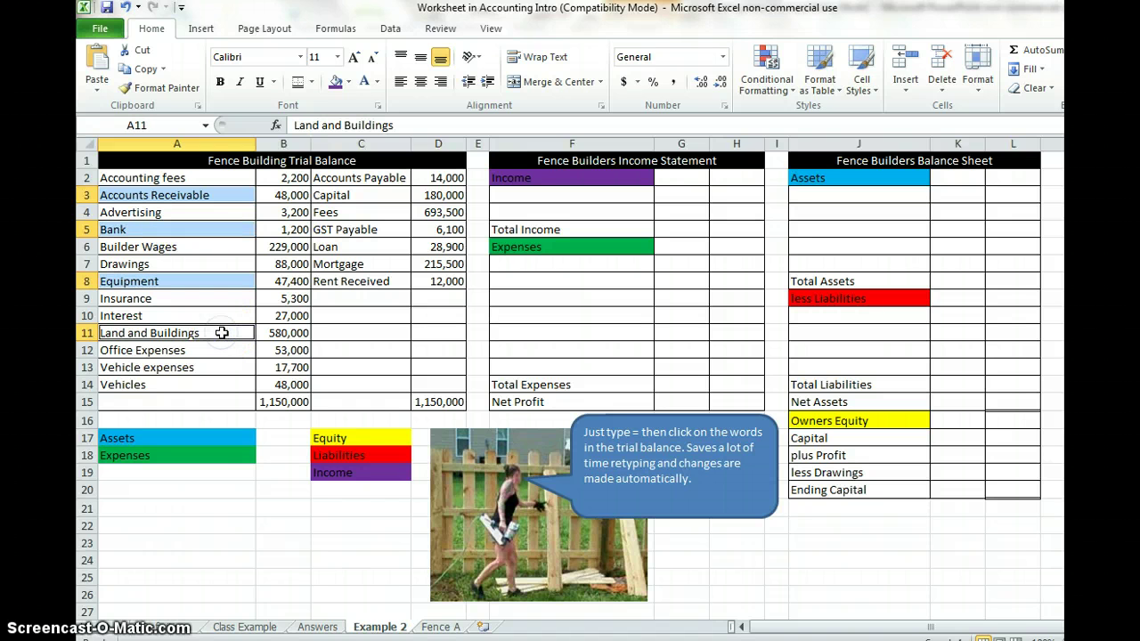
left_click(229, 388, "ctrl")
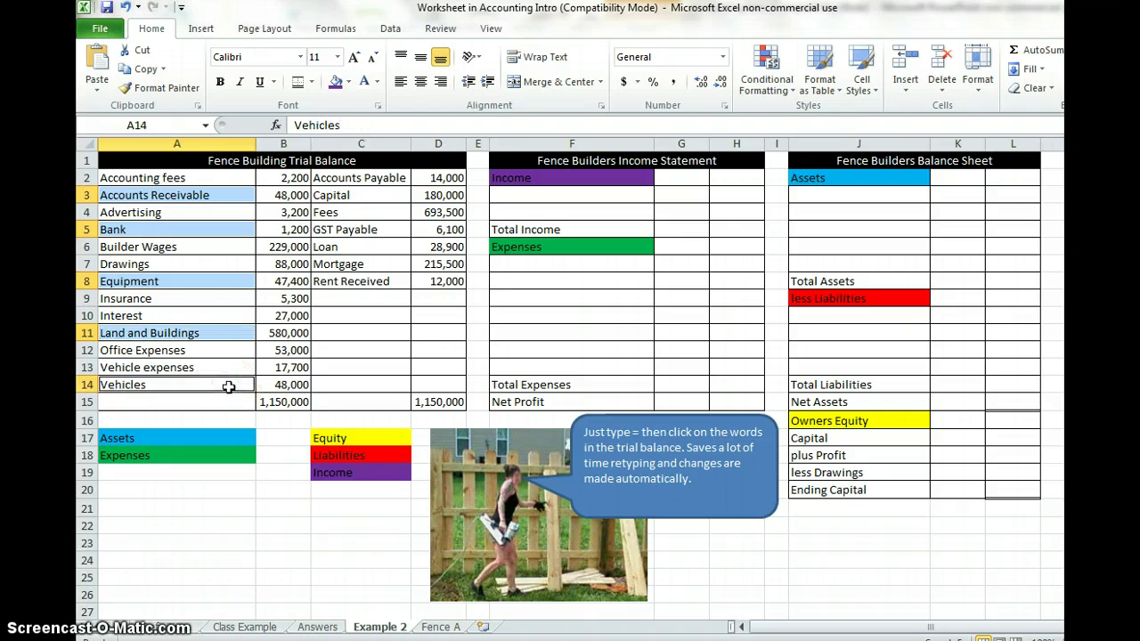
left_click(348, 81)
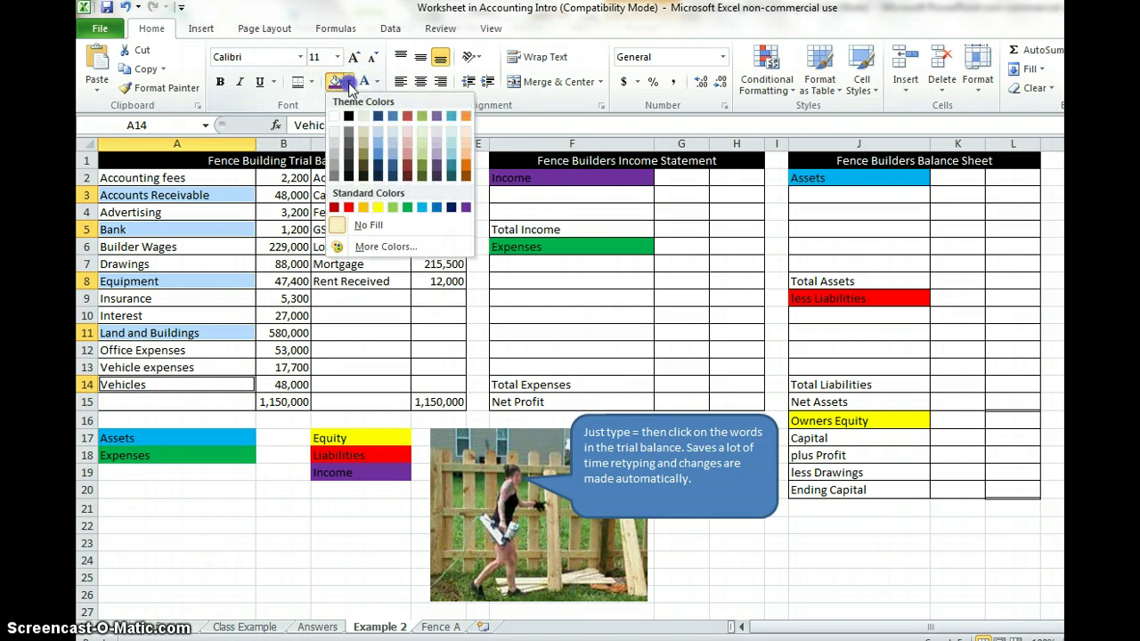
left_click(422, 208)
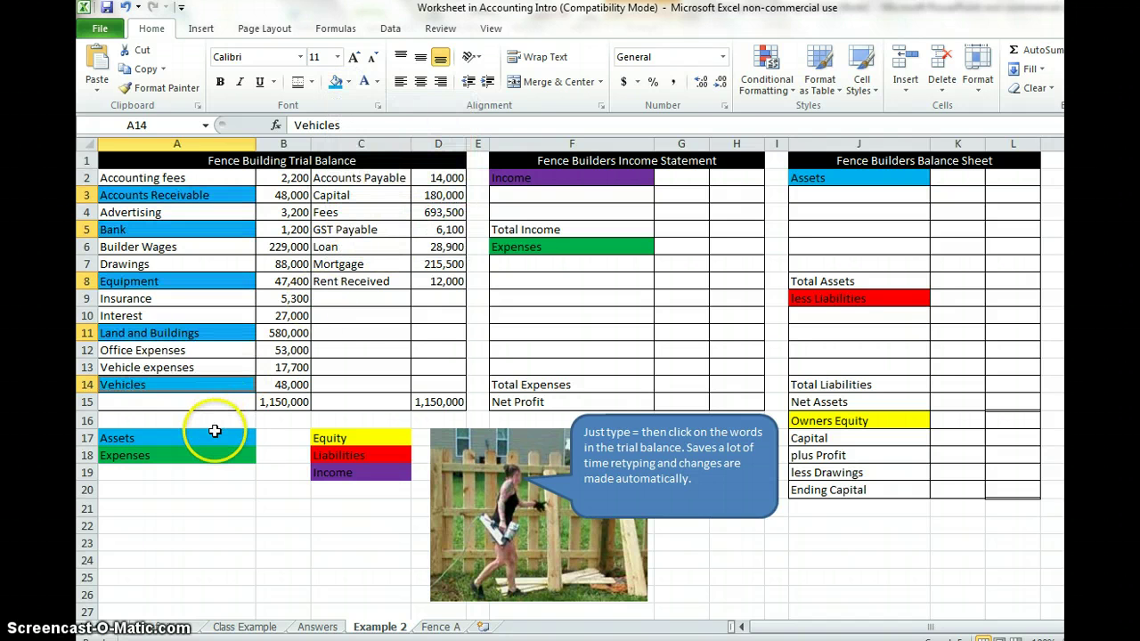
left_click(212, 459)
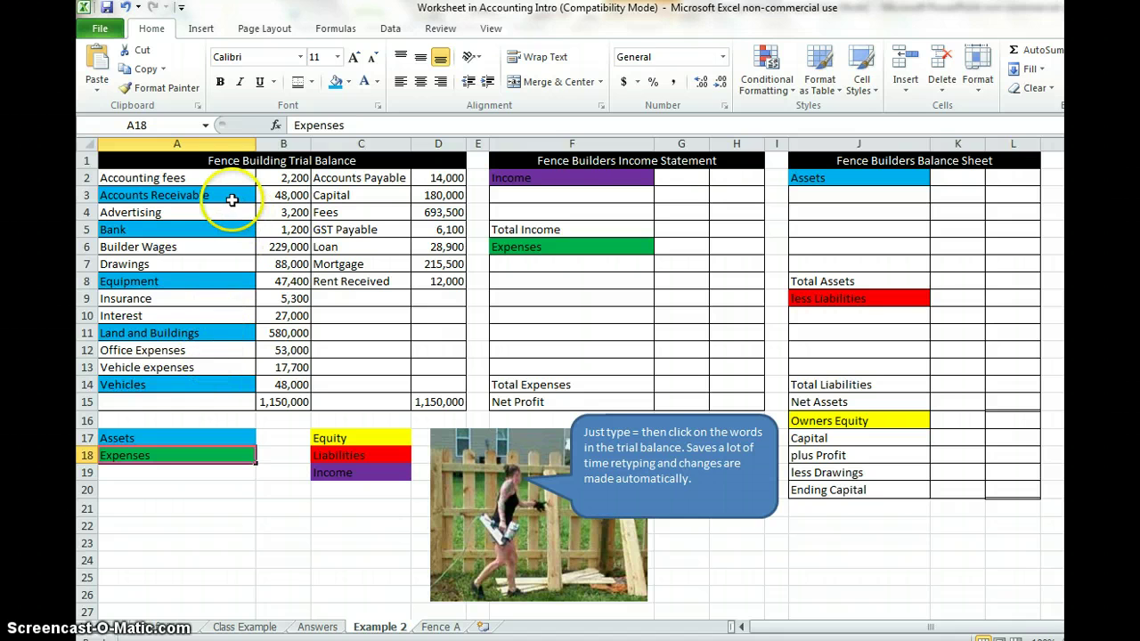
- Fill Accounting fees, Advertising, Builder Wages, Insurance, Interest, Office Expenses and Vehicle expenses green
left_click(189, 177)
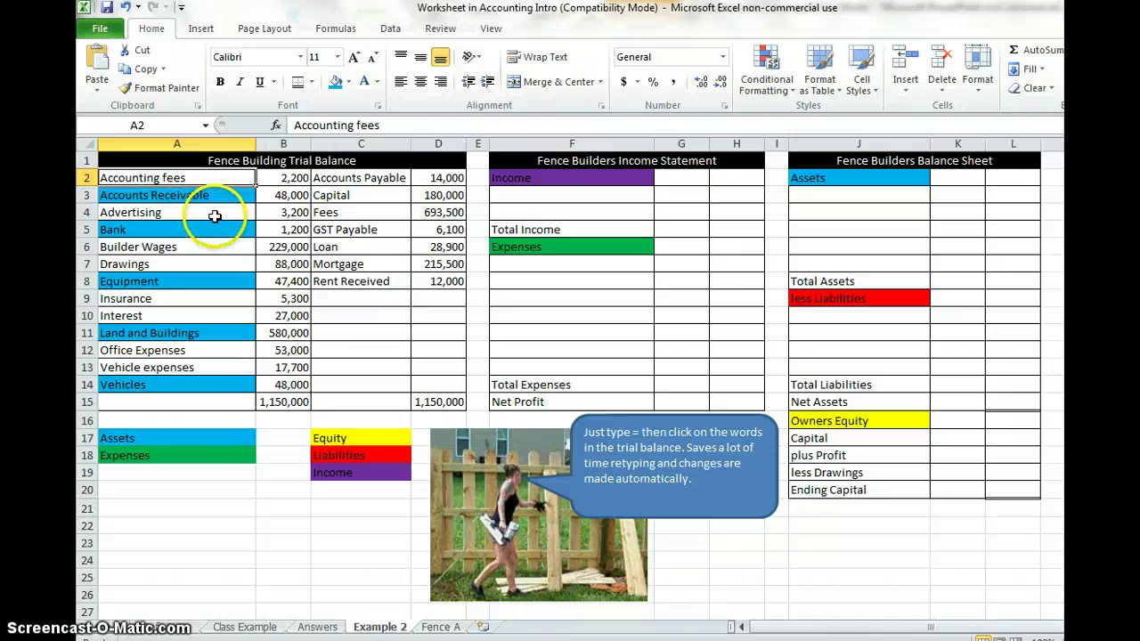
left_click(215, 213)
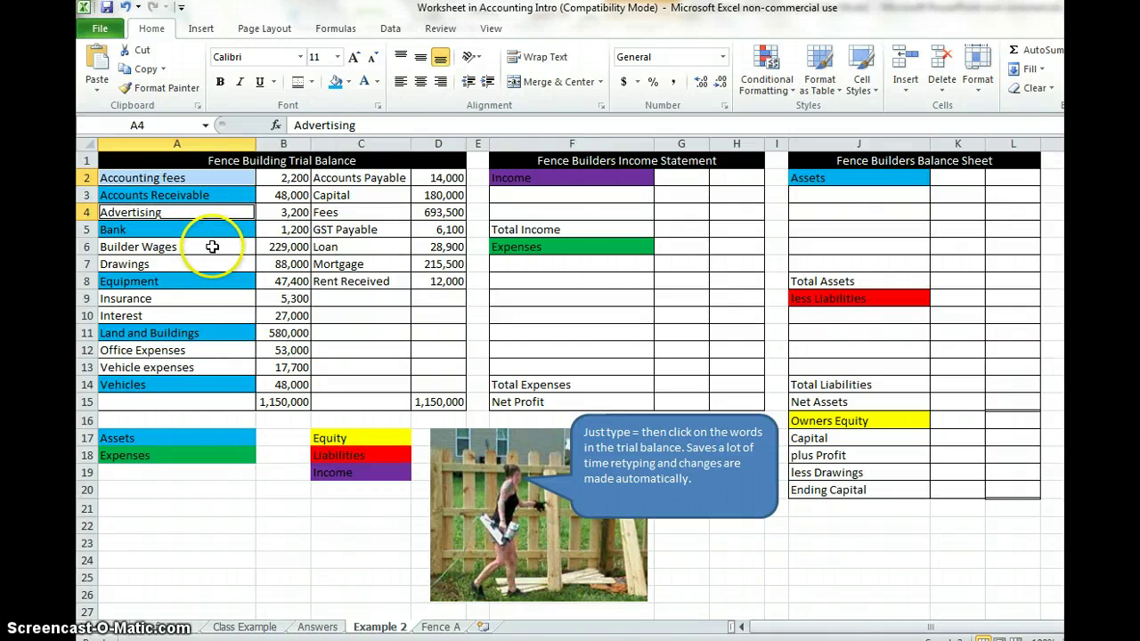
left_click(211, 247)
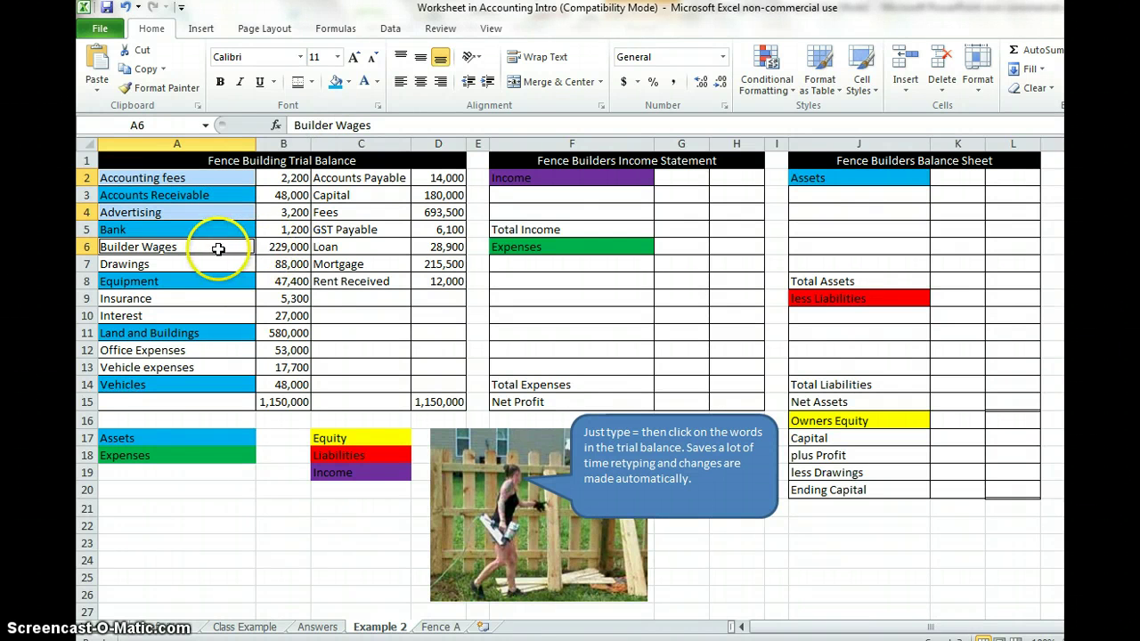
left_click(175, 302)
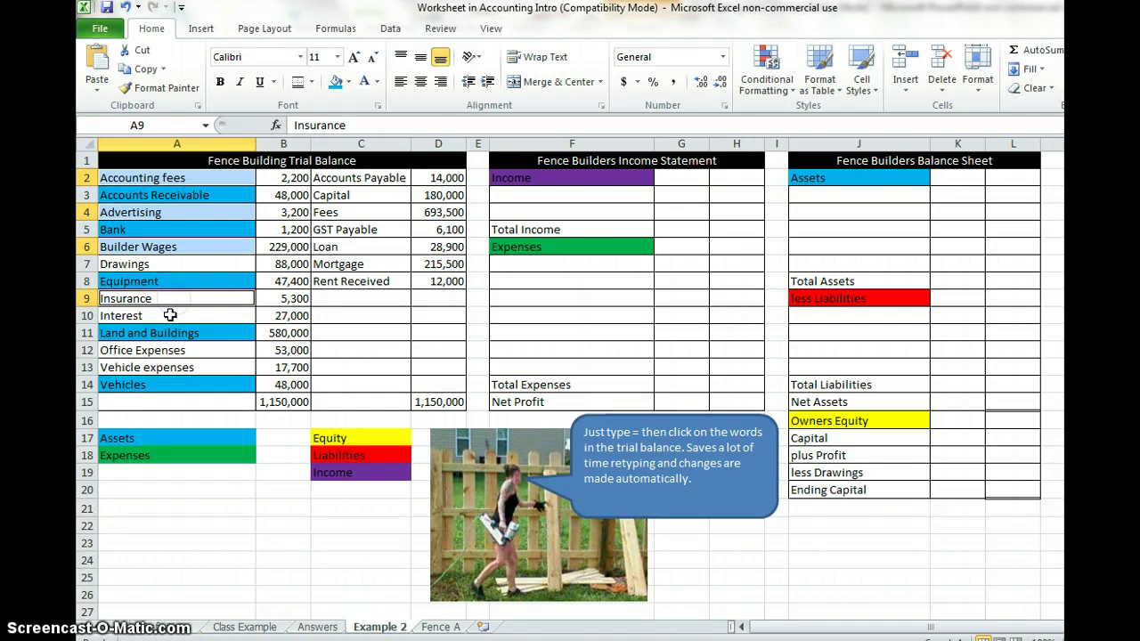
left_click(169, 315, "ctrl")
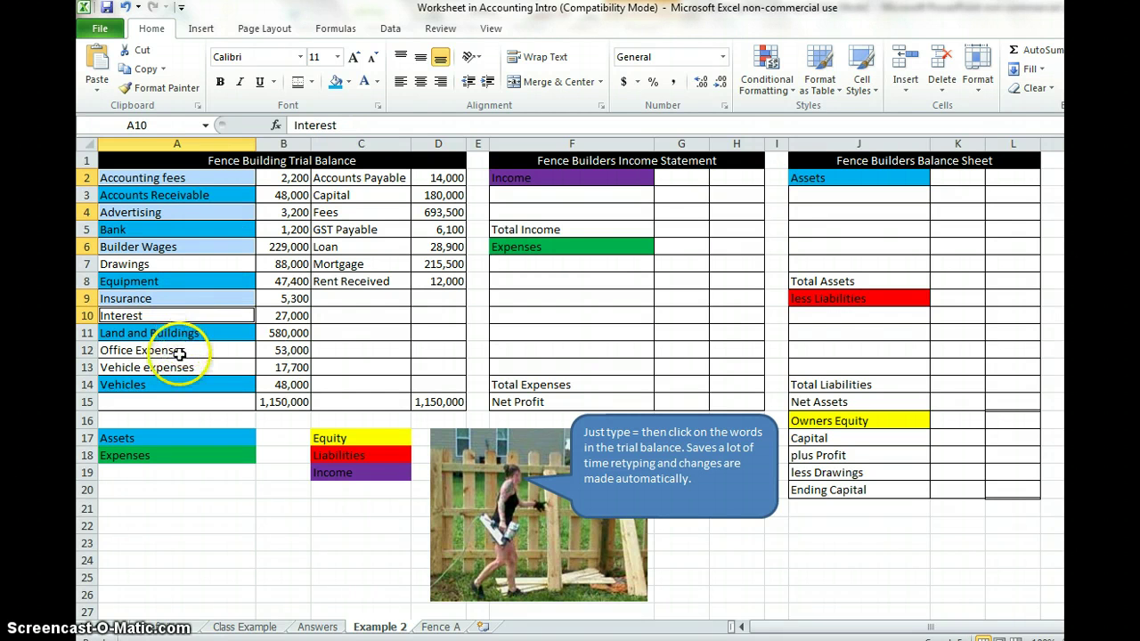
left_click(179, 354, "ctrl")
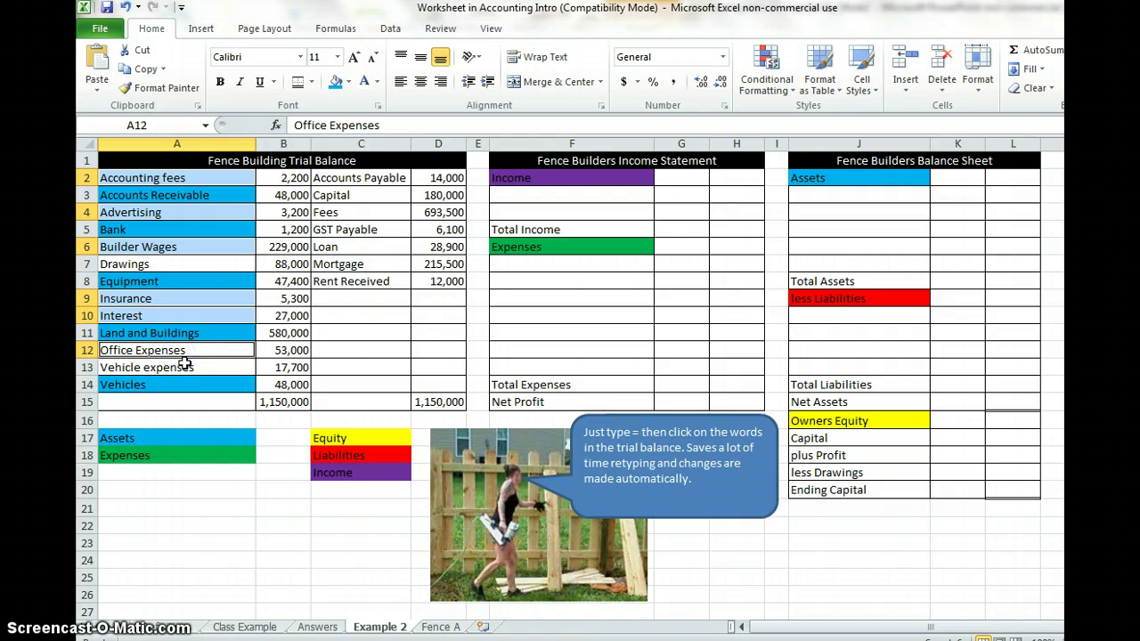
left_click(185, 365, "ctrl")
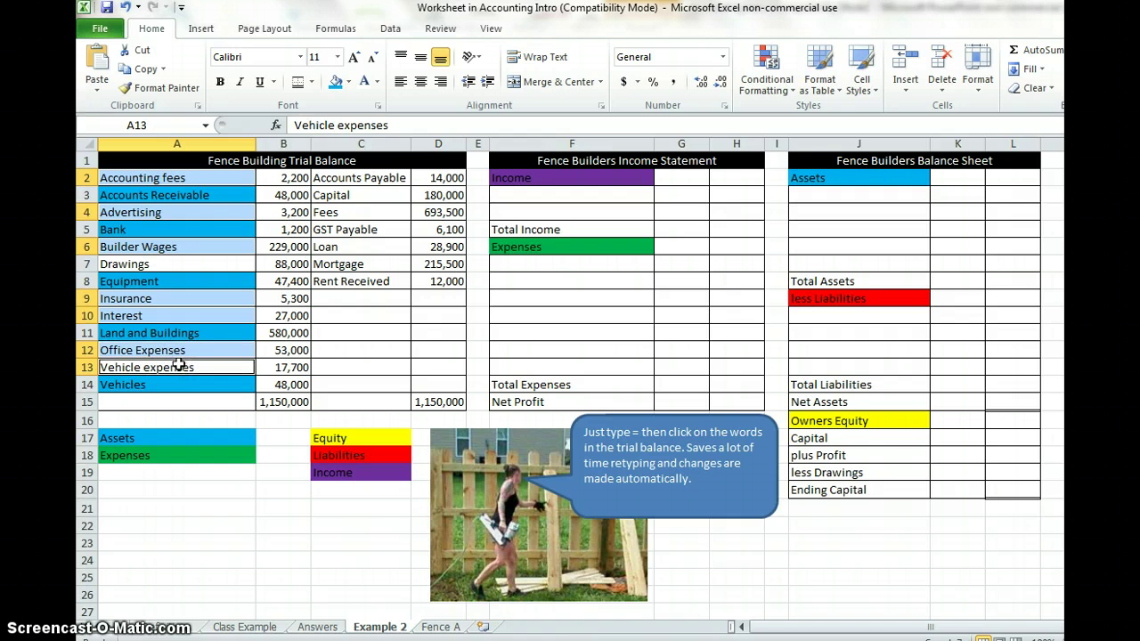
left_click(349, 82)
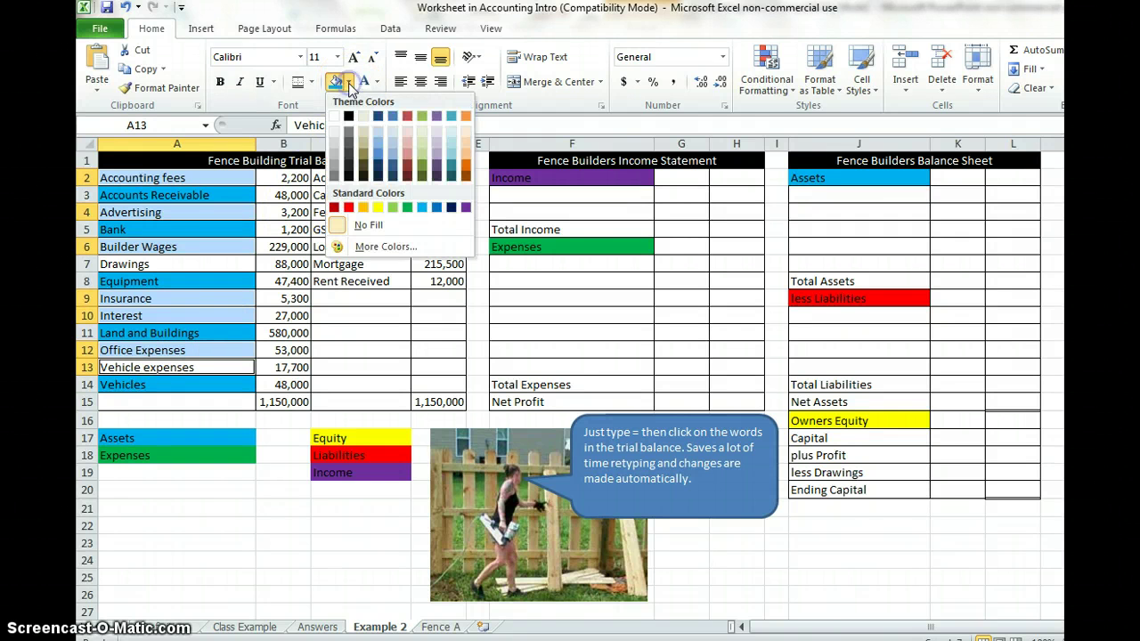
left_click(407, 208)
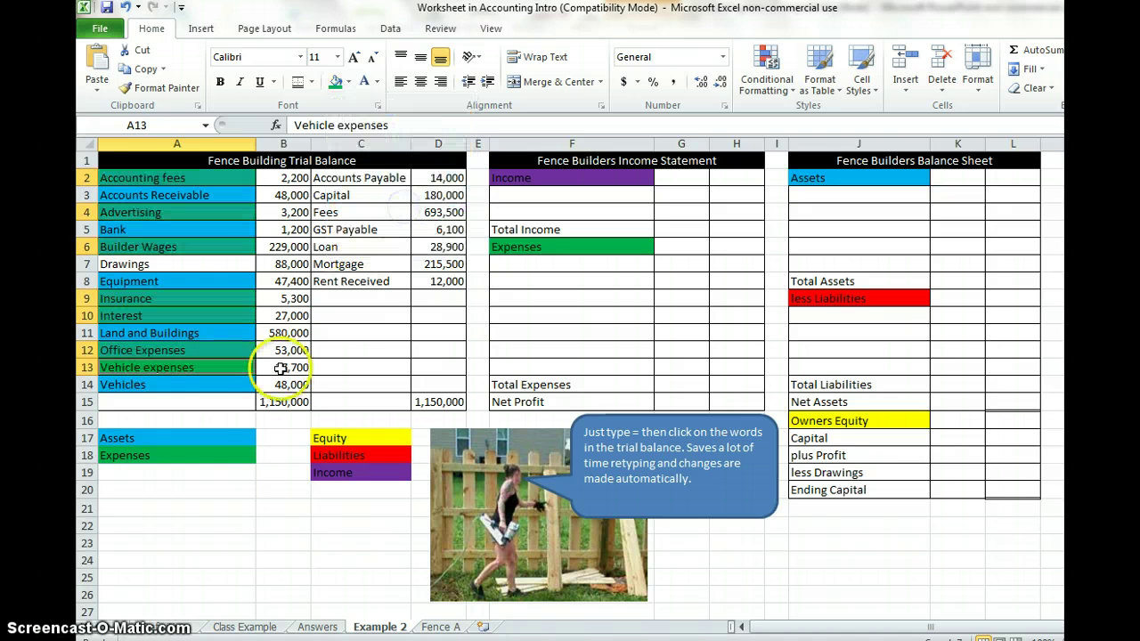
left_click(207, 265)
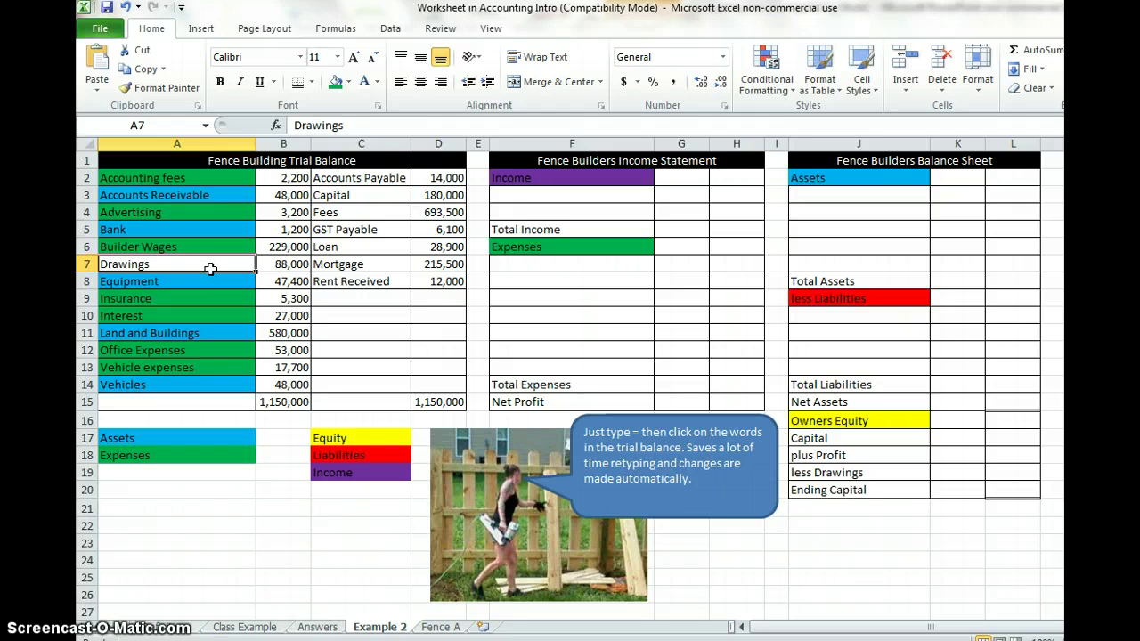
- Fill Drawings and Capital yellow as equity accounts
left_click(350, 82)
left_click(378, 207)
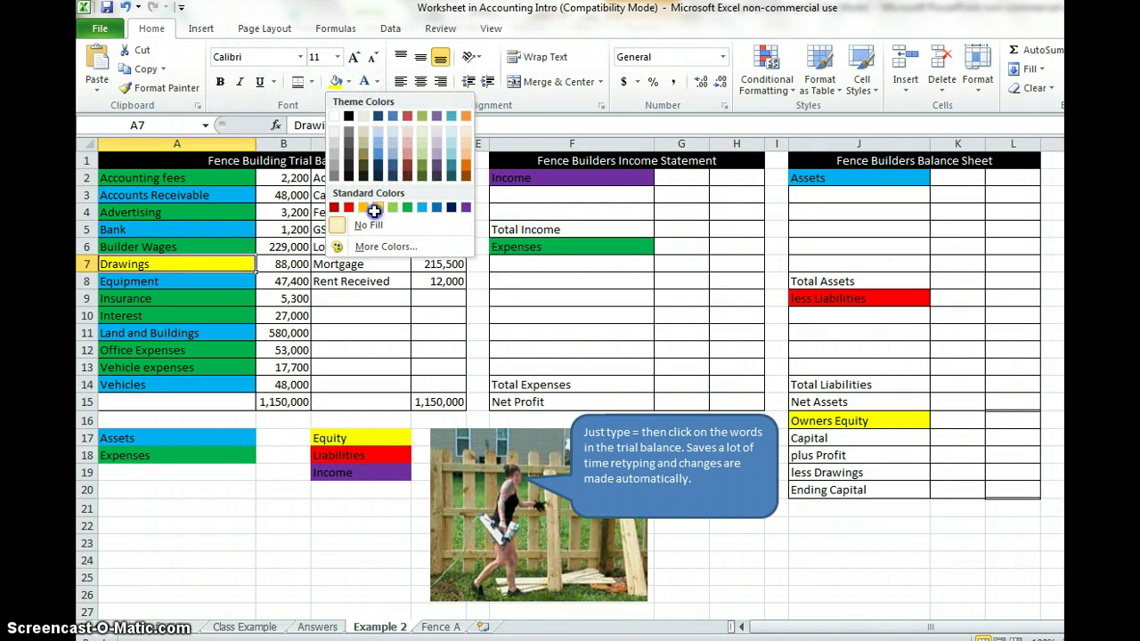
left_click(376, 195)
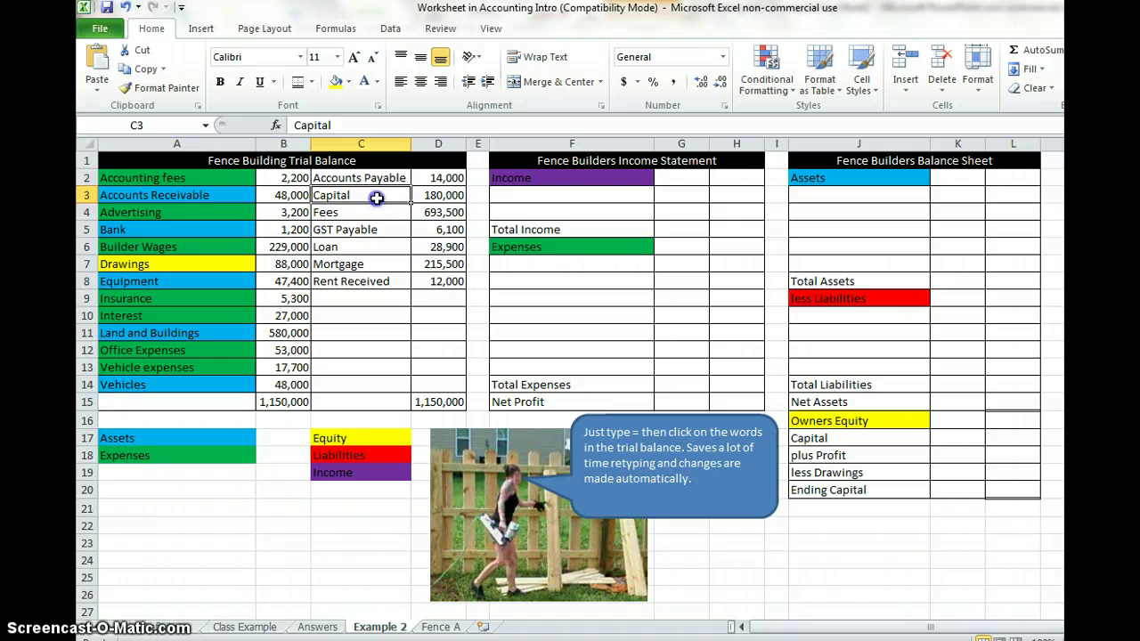
left_click(336, 82)
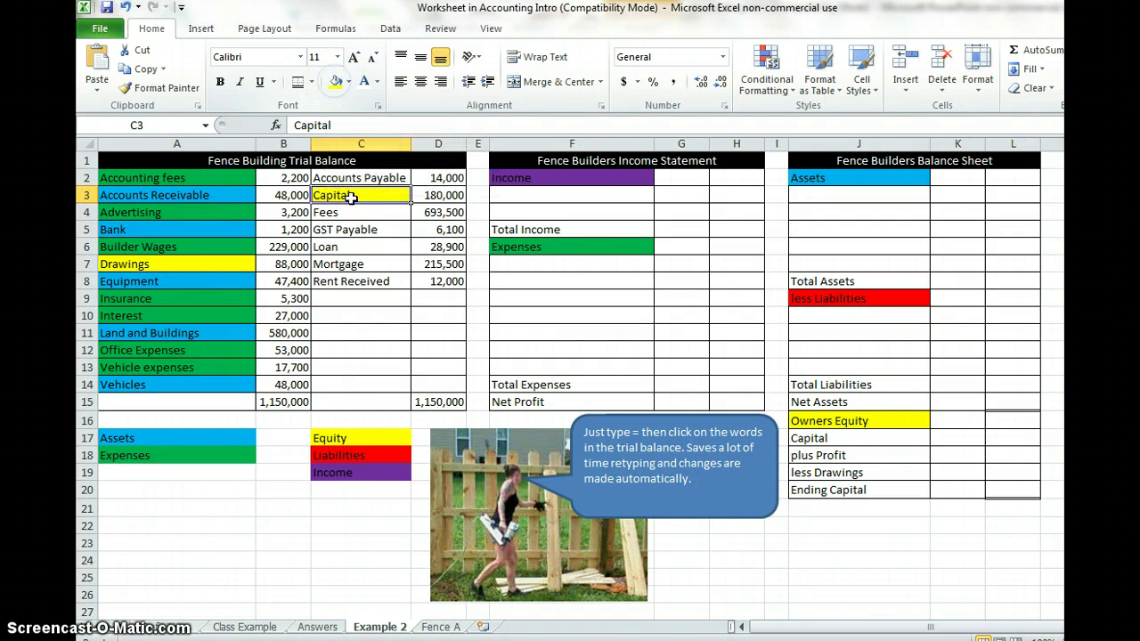
- Fill Accounts Payable, GST Payable, Loan and Mortgage red as liabilities
left_click(354, 228)
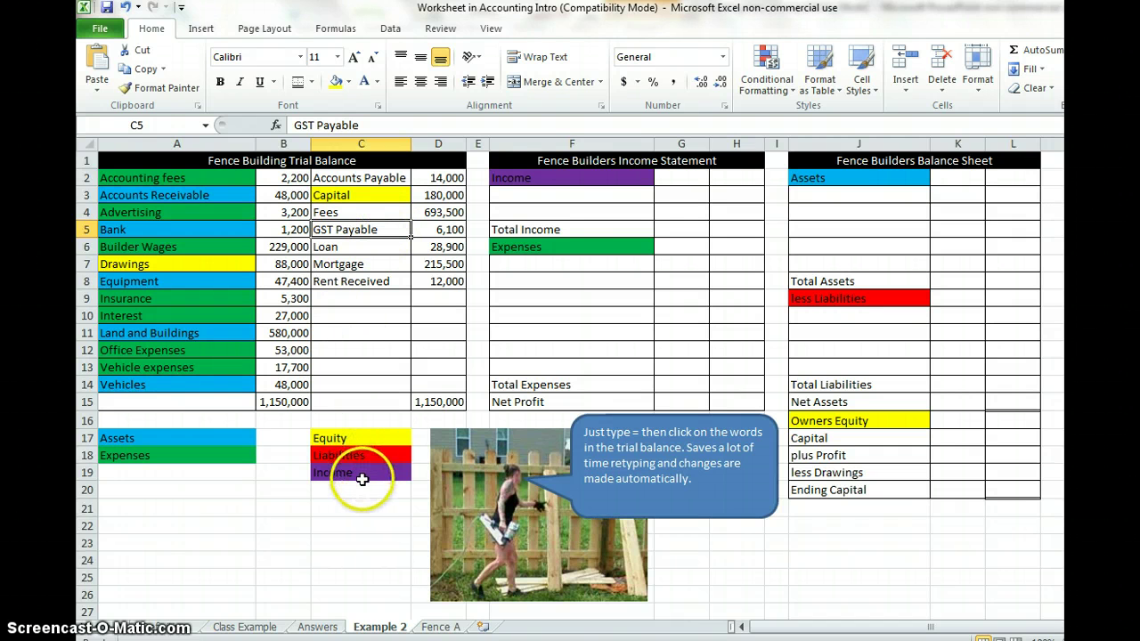
left_click(359, 178)
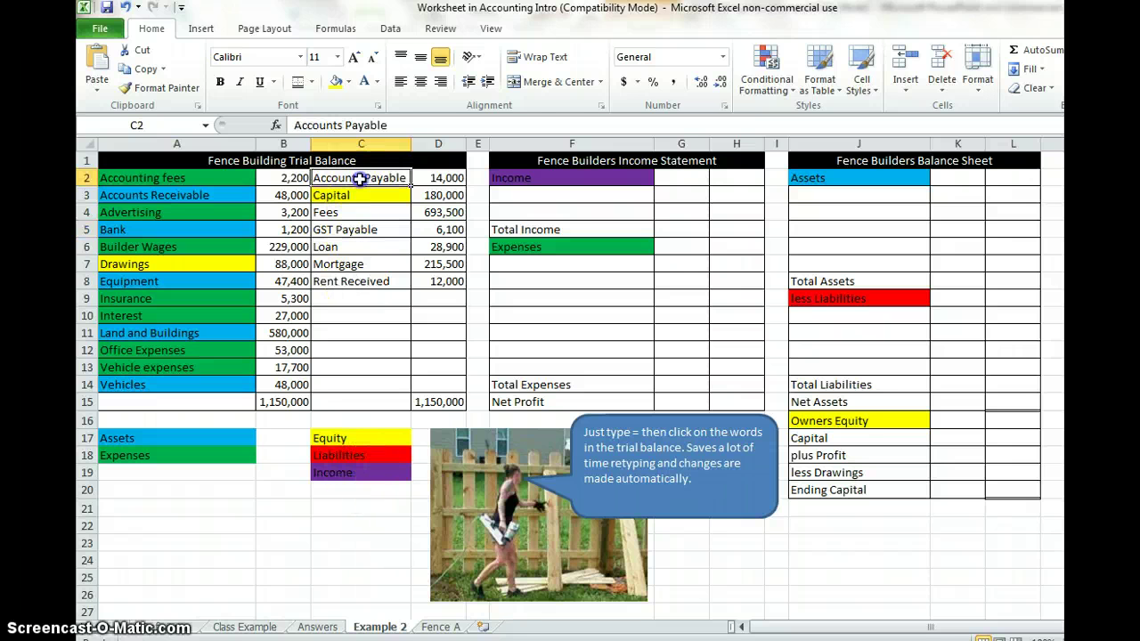
left_click(392, 232)
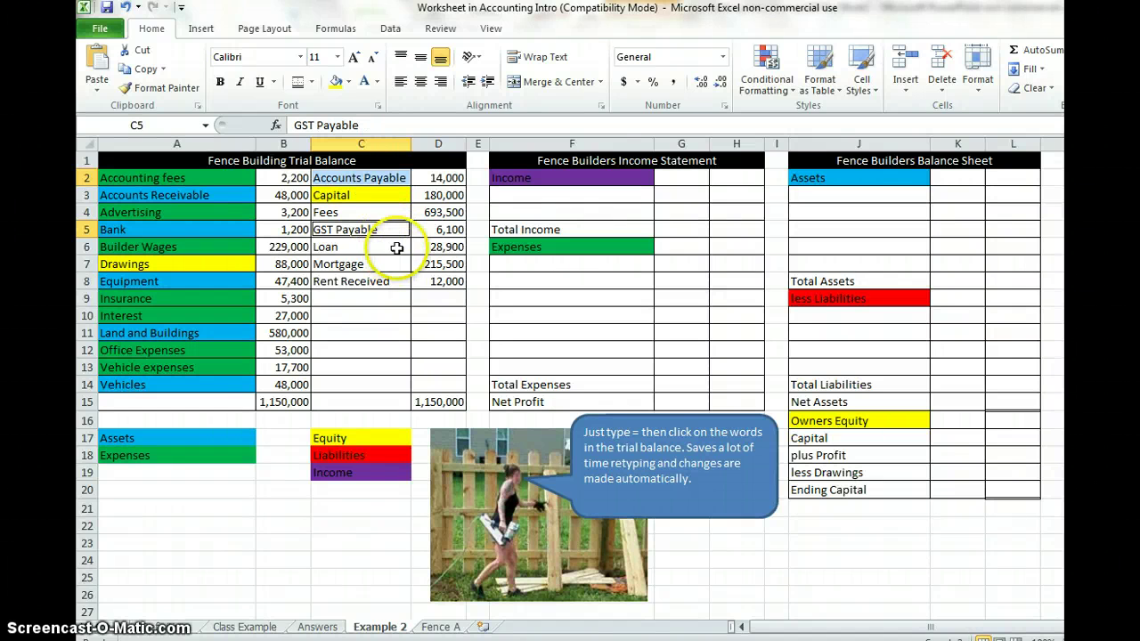
left_click(396, 248)
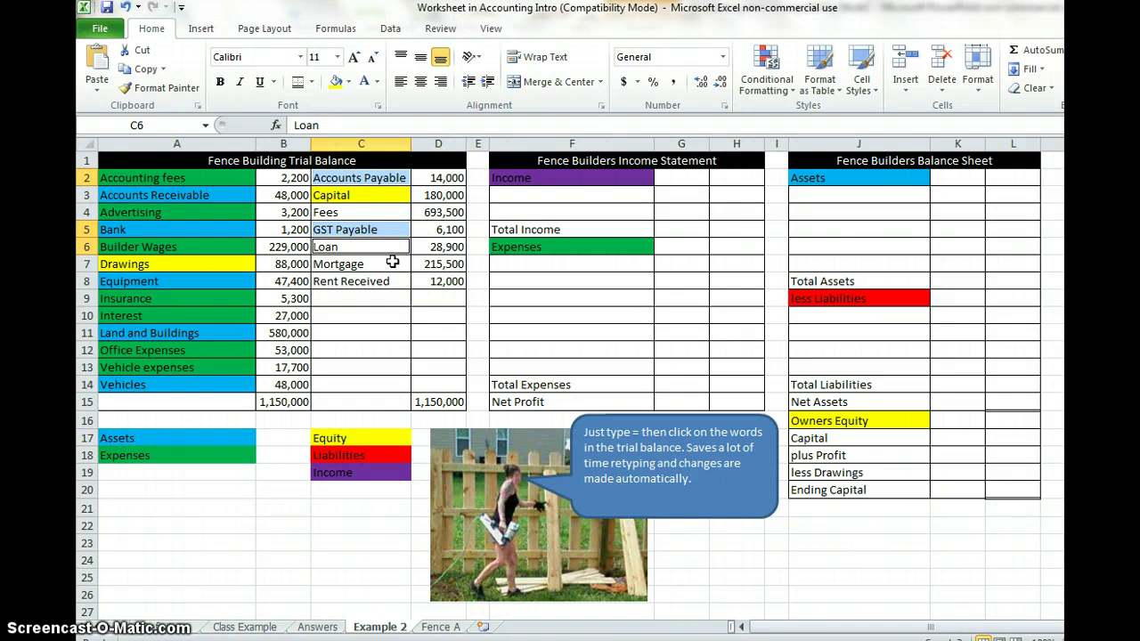
key("F4")
left_click(392, 261)
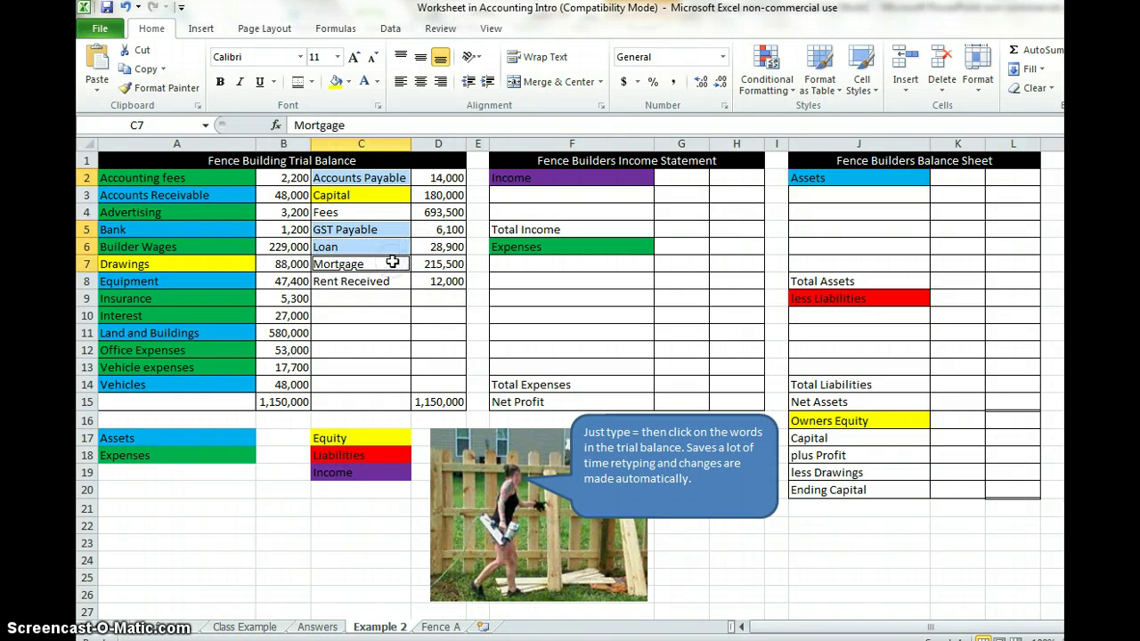
left_click(348, 81)
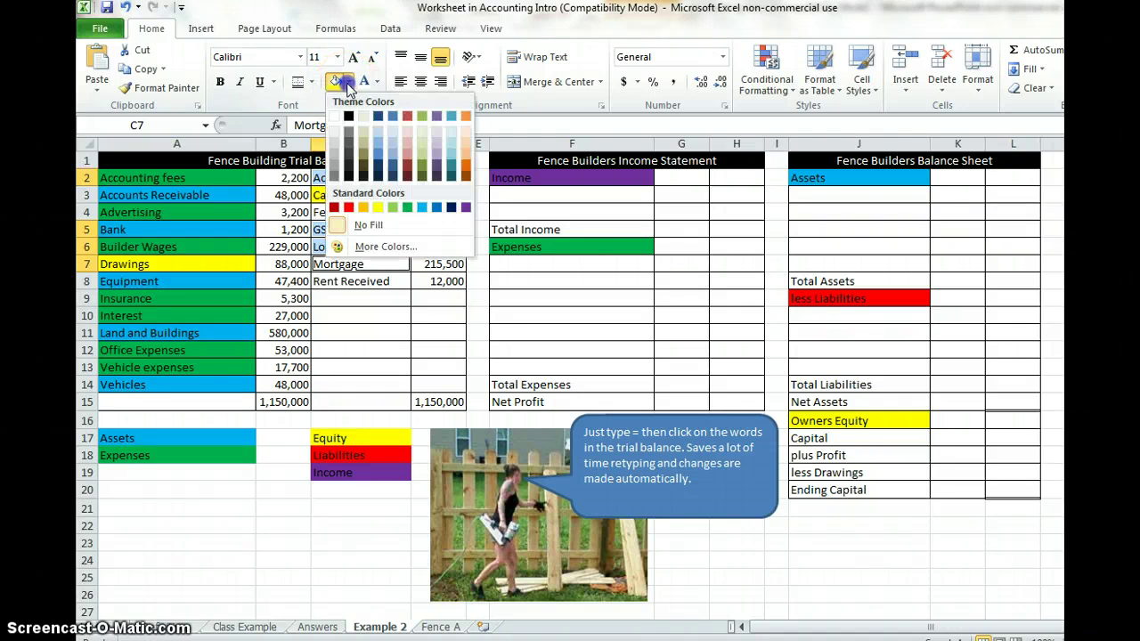
left_click(347, 209)
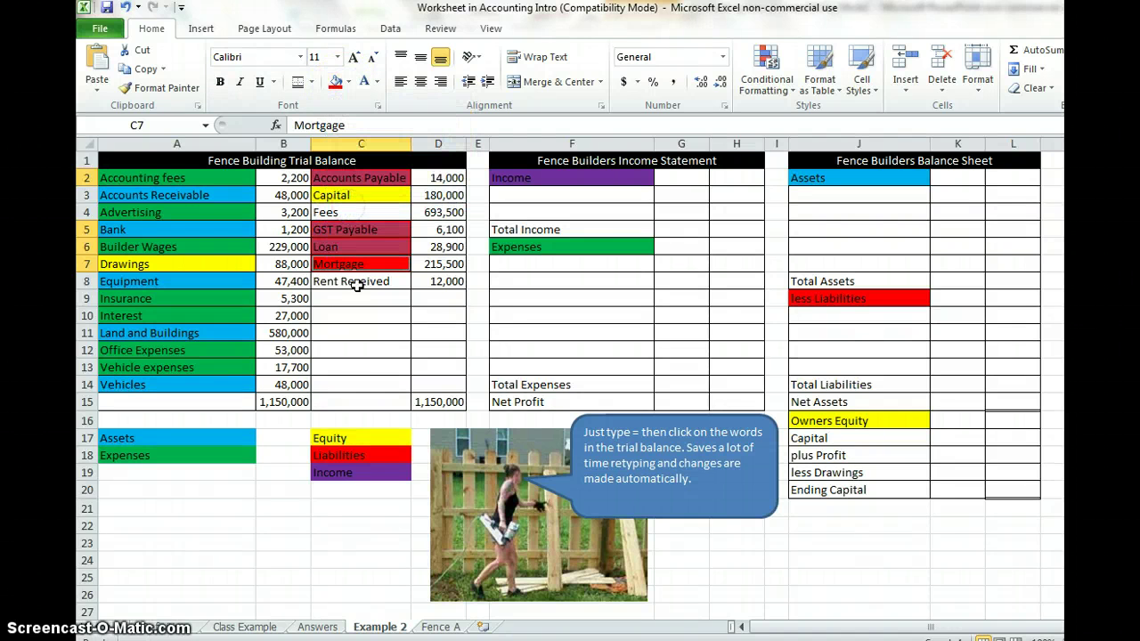
left_click(368, 477)
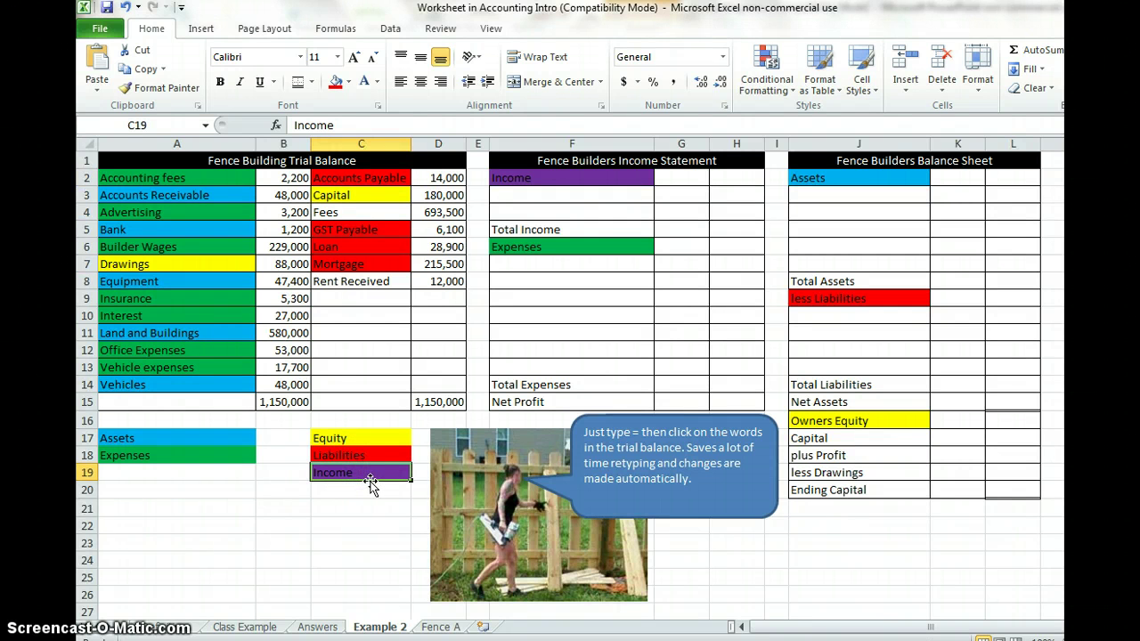
- Fill the Fees (C4) and Rent Received (C8) cells in the Income purple
left_click(369, 210)
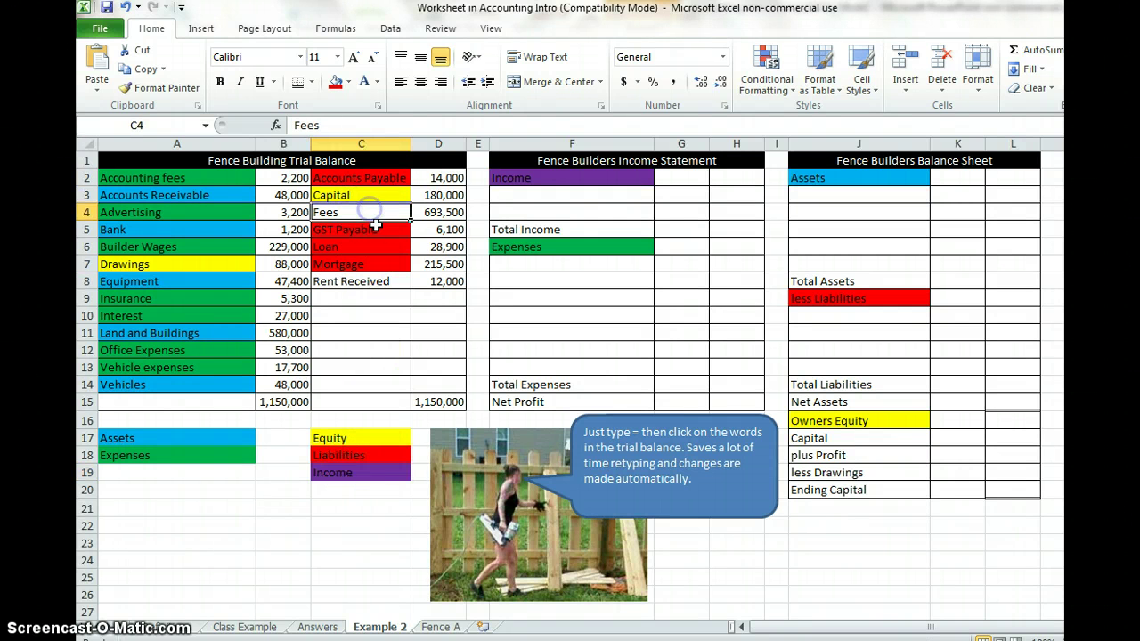
left_click(350, 82)
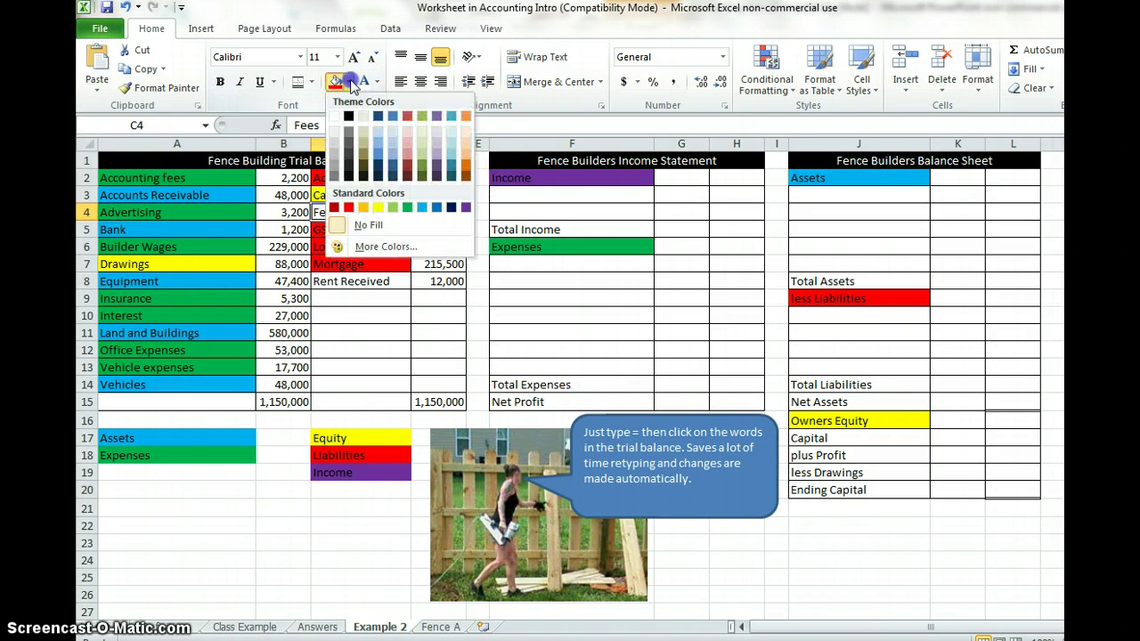
left_click(465, 207)
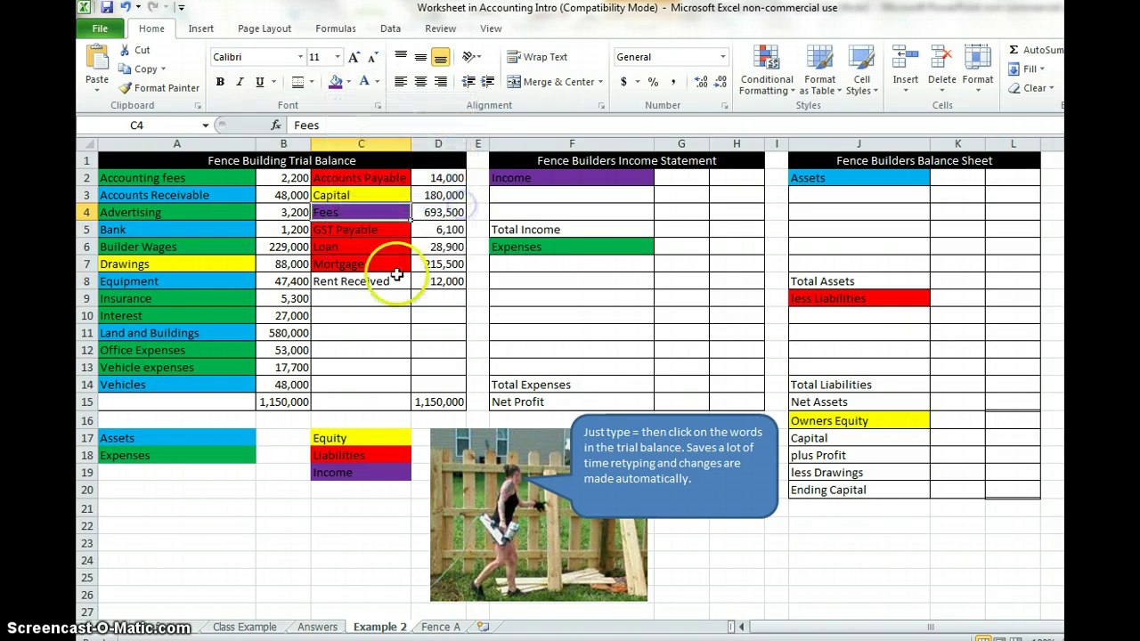
left_click(378, 284)
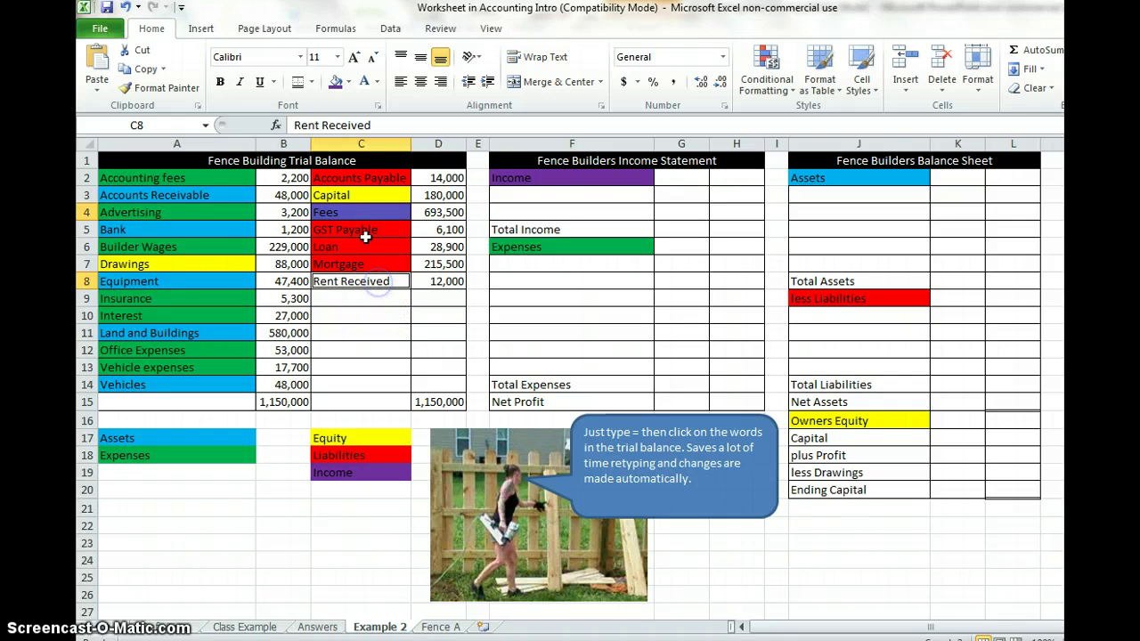
left_click(336, 81)
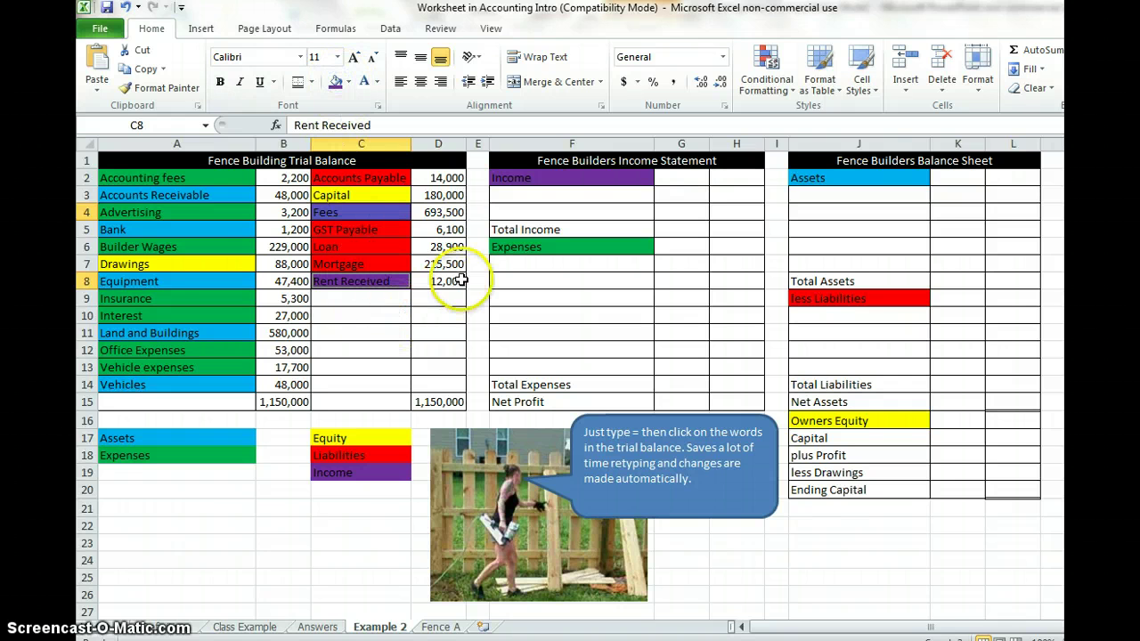
left_click(352, 329)
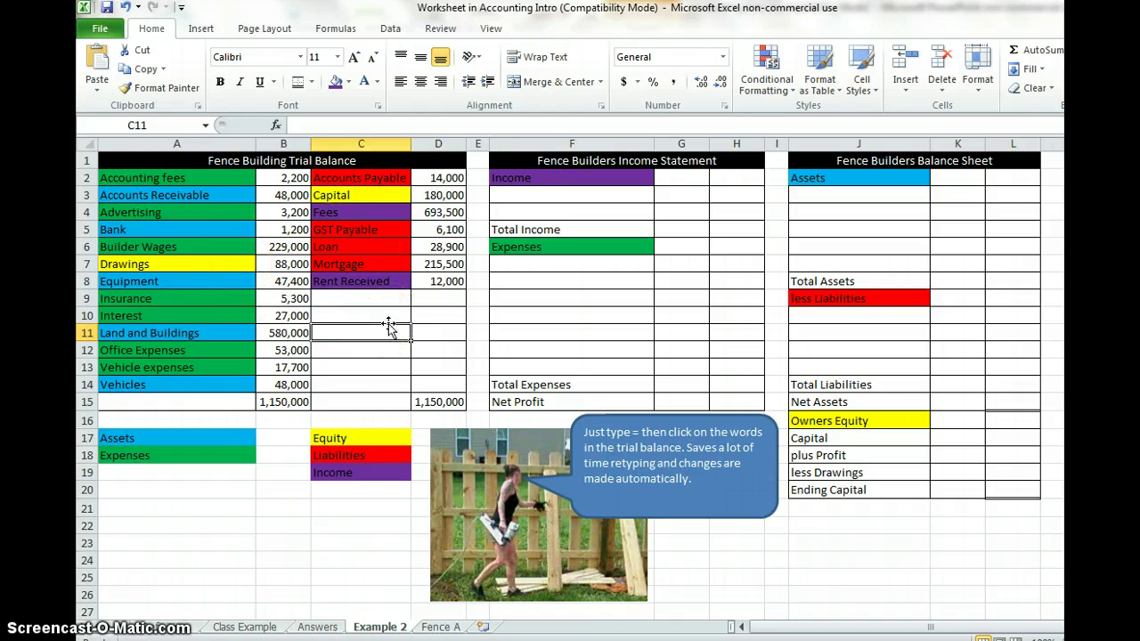
- Link F3 to Fees with =C4 and F4 to Rent Received with =C8
left_click(581, 196)
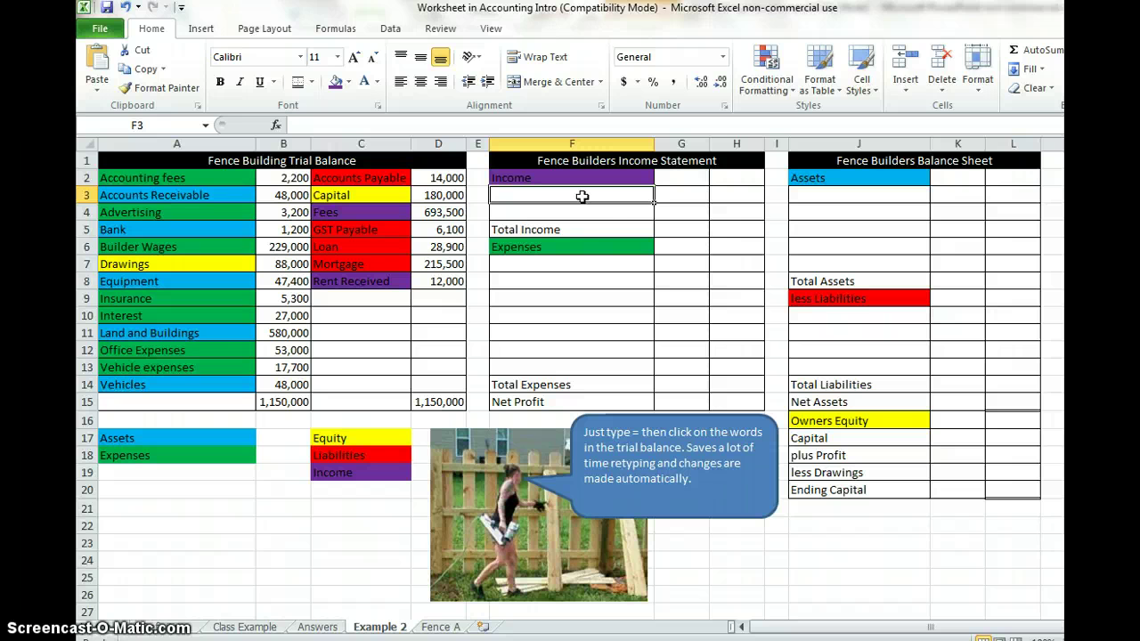
type("=")
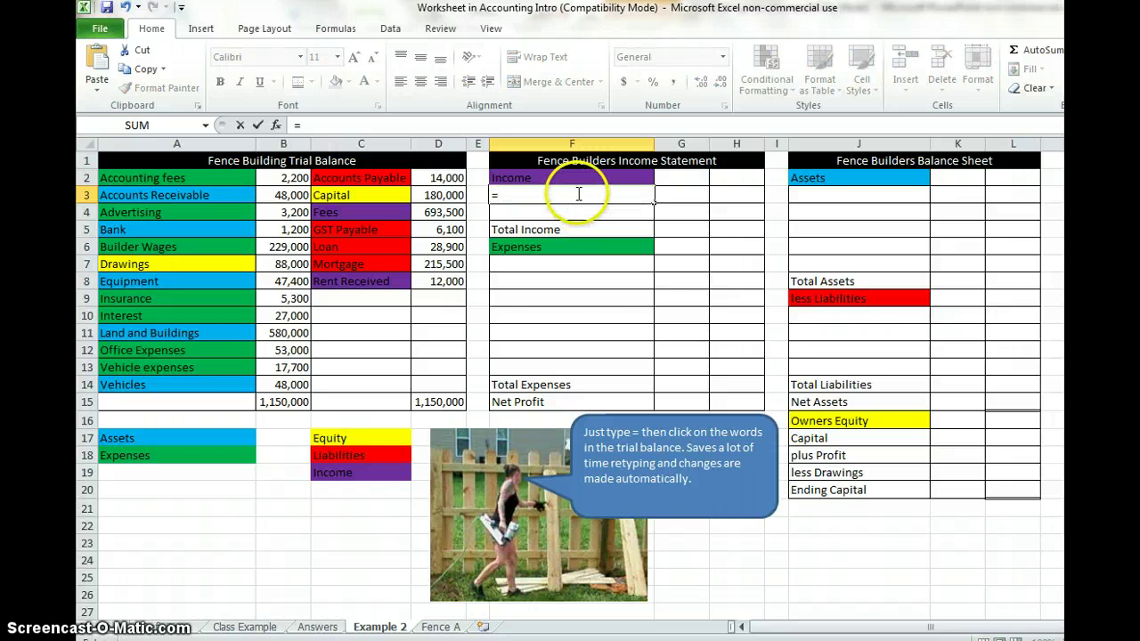
left_click(392, 210)
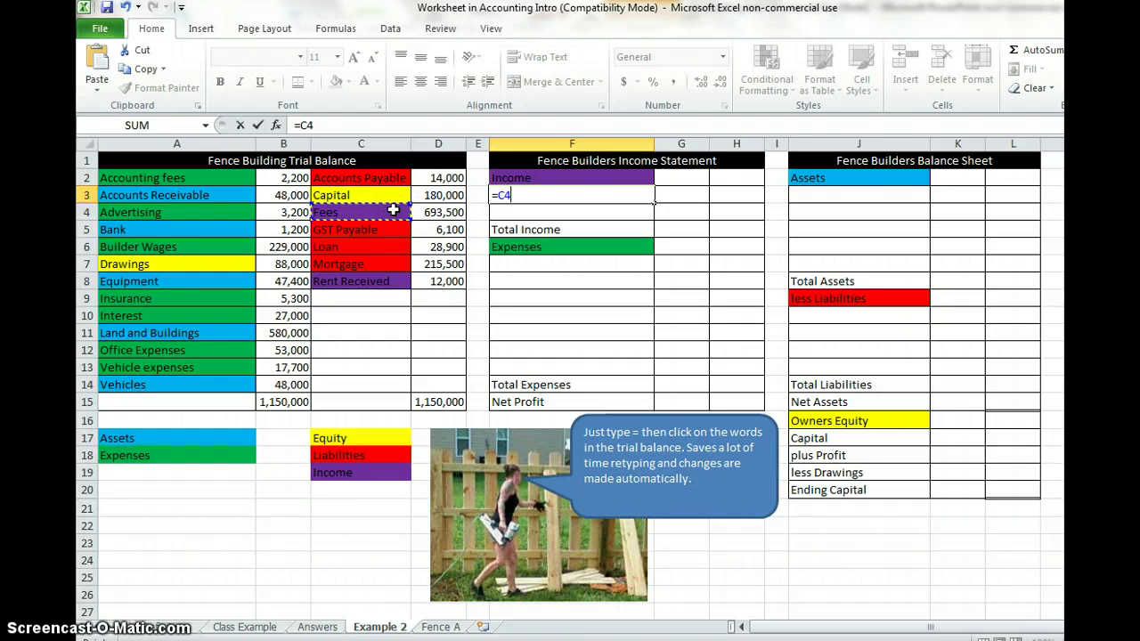
key("Return")
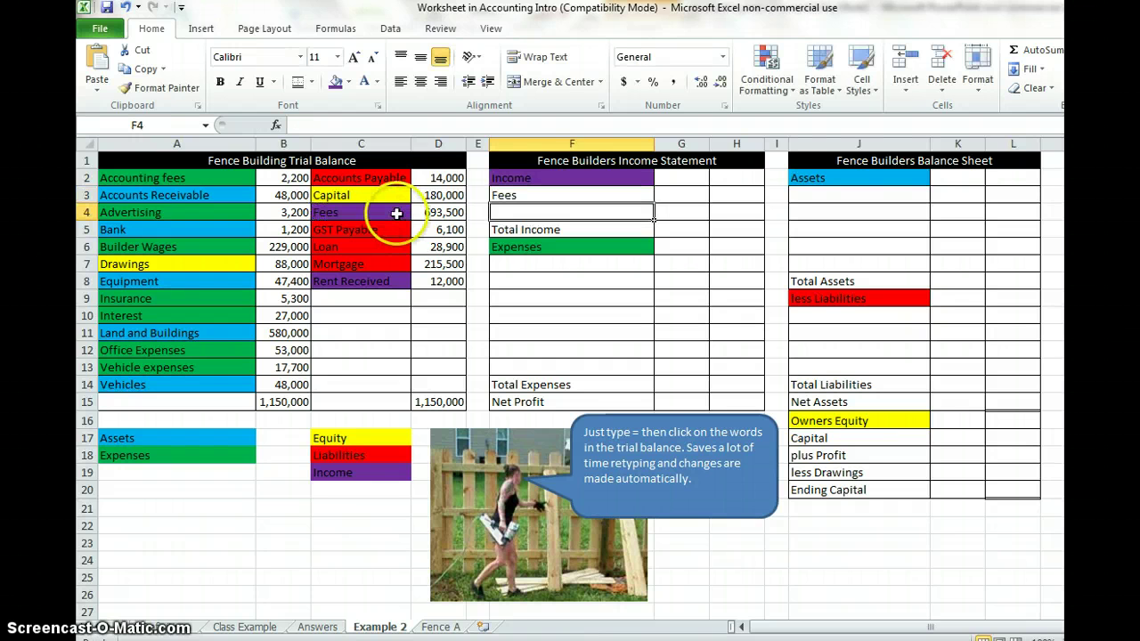
type("=")
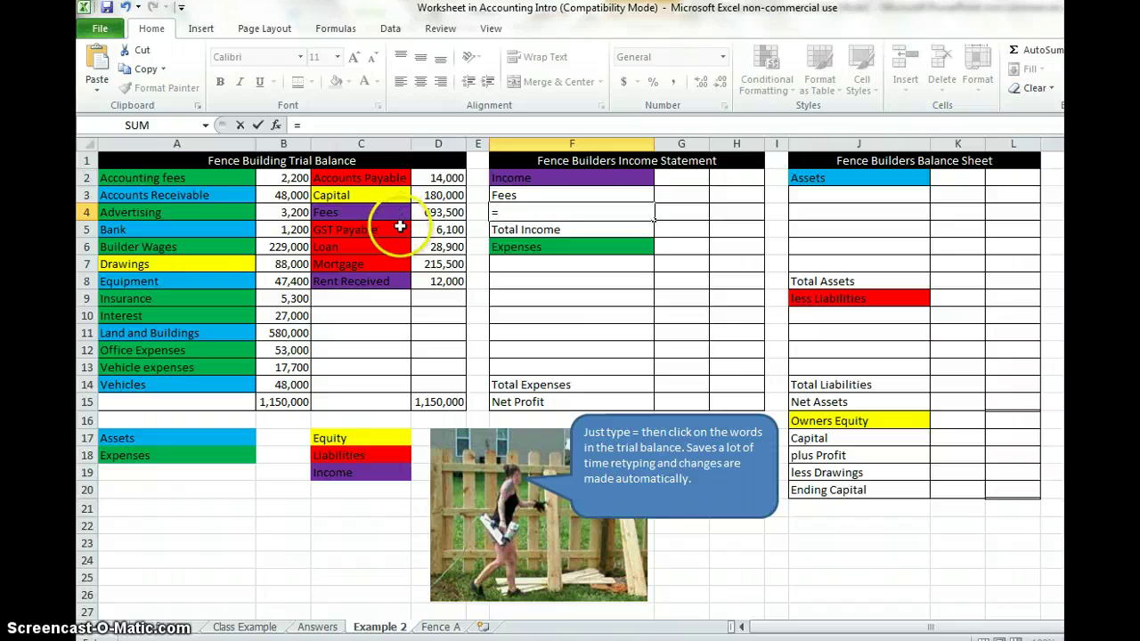
left_click(386, 291)
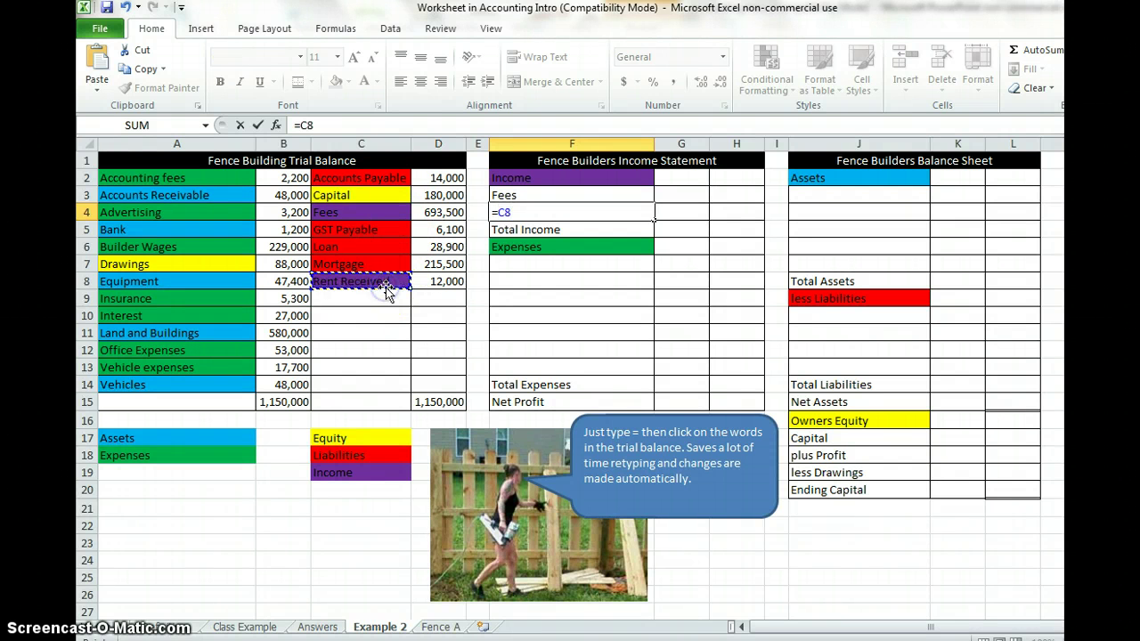
key("Return")
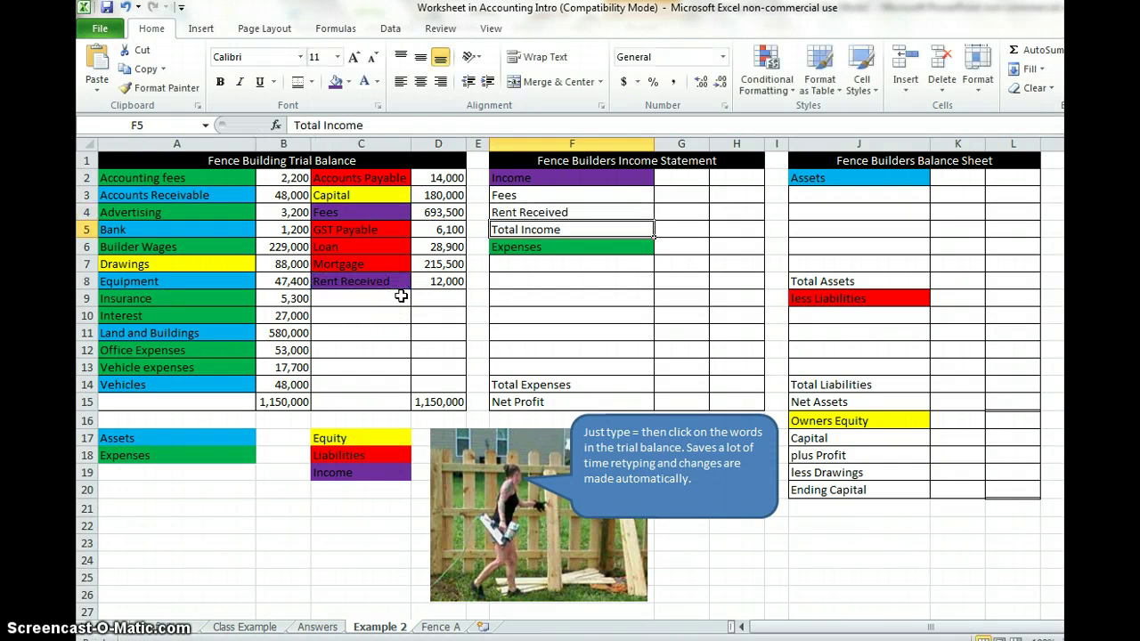
left_click(532, 197)
- Copy the income links into column G for amounts and total them in H5 as =SUM(G3:G4), 705500
left_click_drag(532, 199, 531, 214)
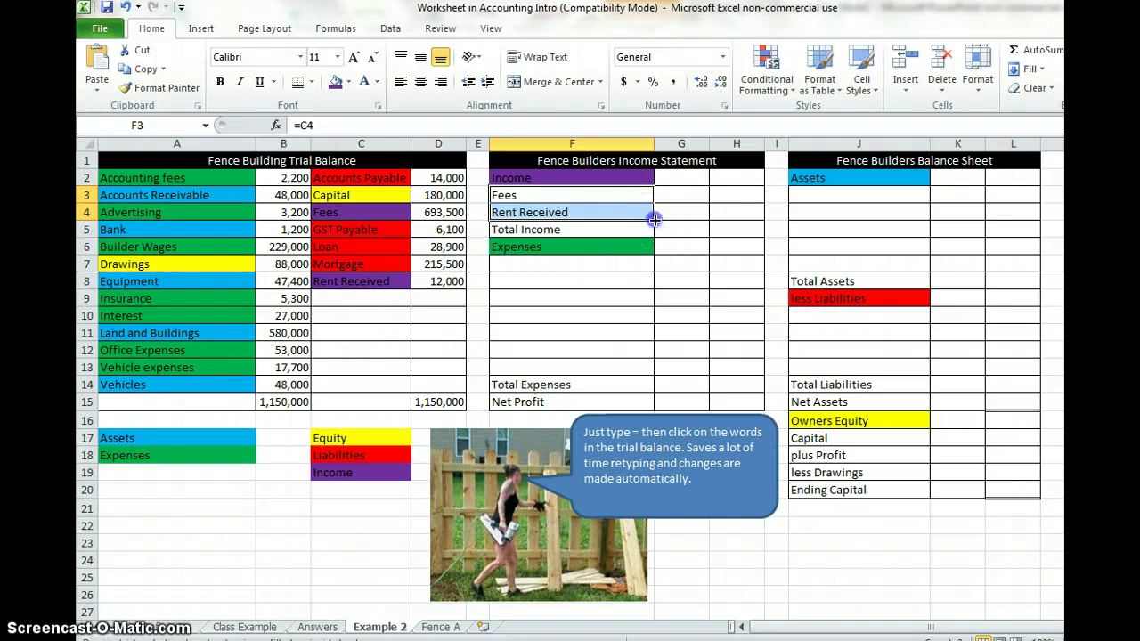
left_click_drag(655, 219, 695, 222)
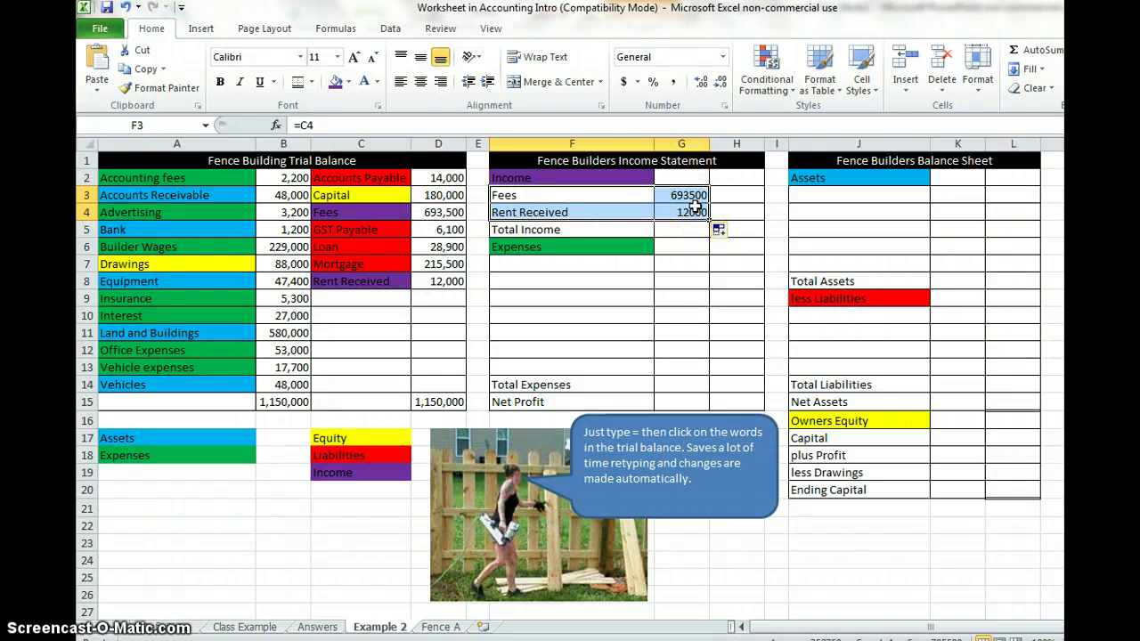
left_click(621, 232)
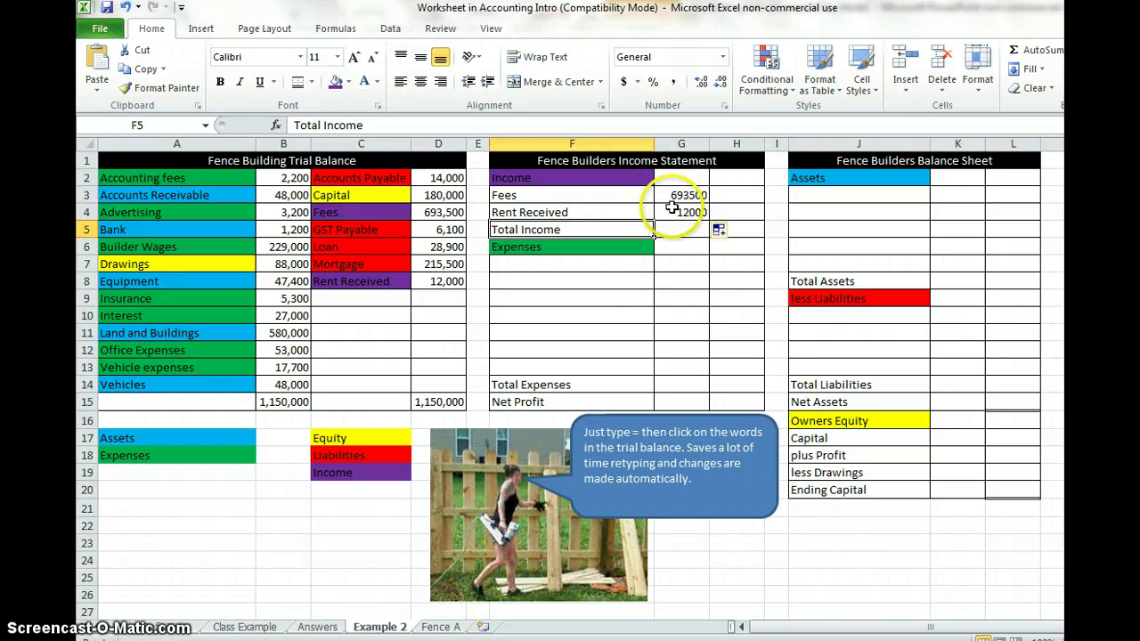
left_click(744, 229)
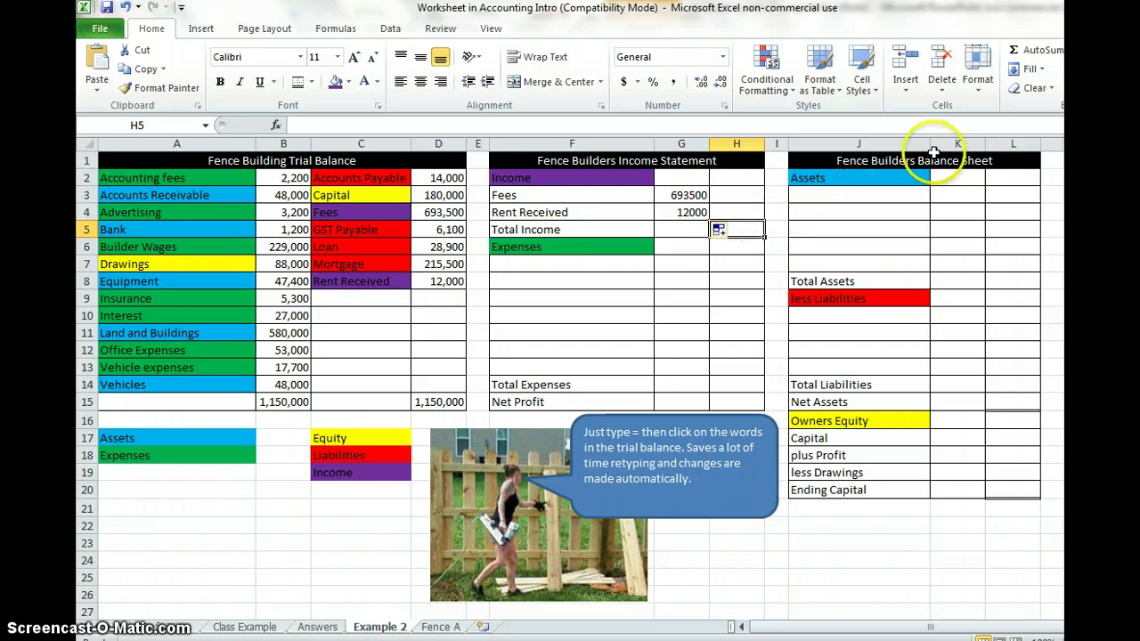
left_click(1030, 54)
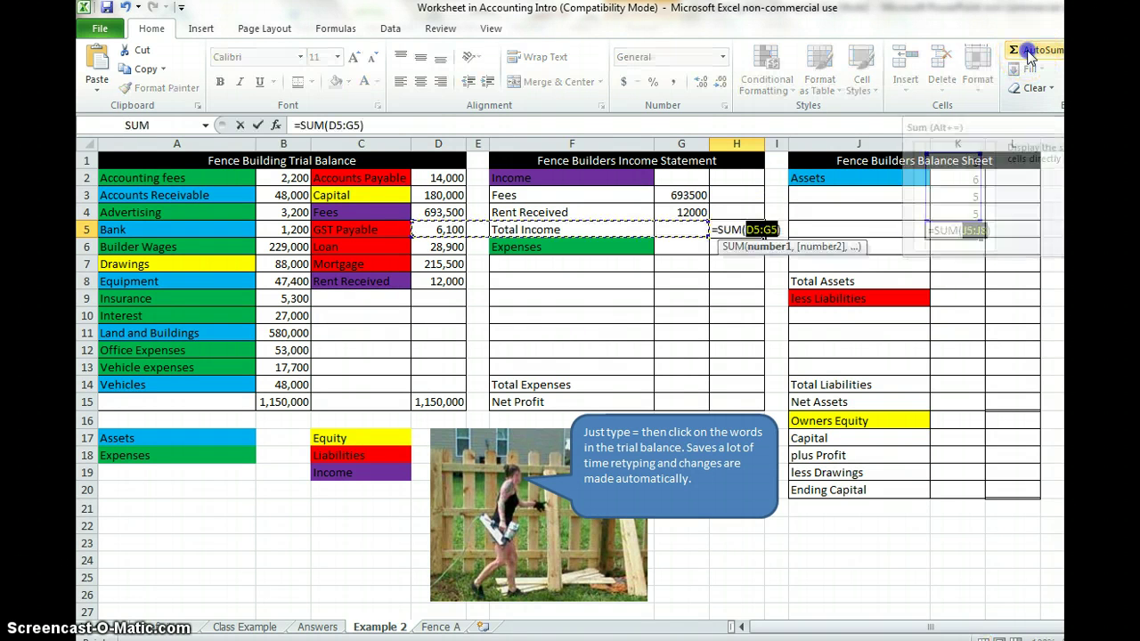
left_click(684, 195)
left_click_drag(684, 195, 690, 212)
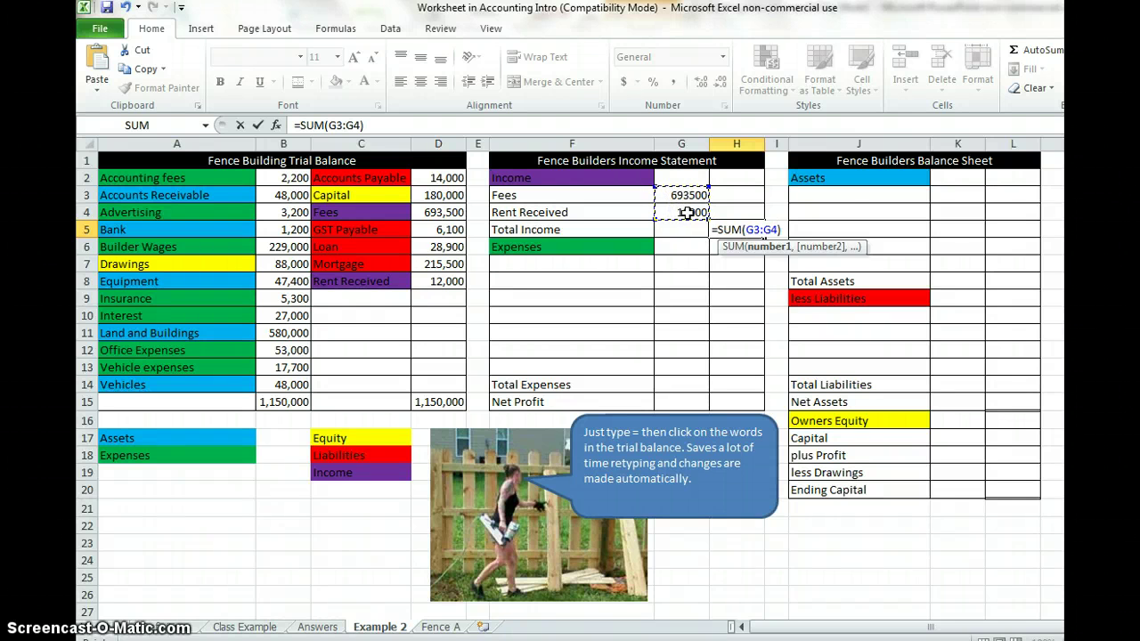
key("Return")
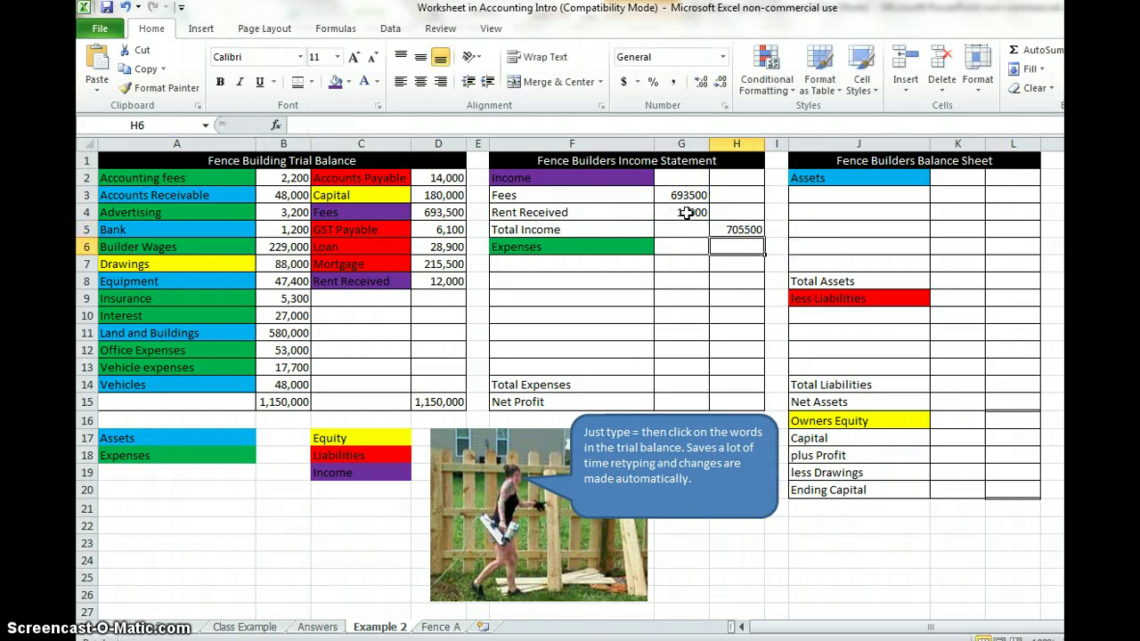
- Link F7:F10 to Accounting fees, Advertising, Builder Wages and Insurance (=A2, =A4, =A6, =A9)
left_click(601, 265)
type("=")
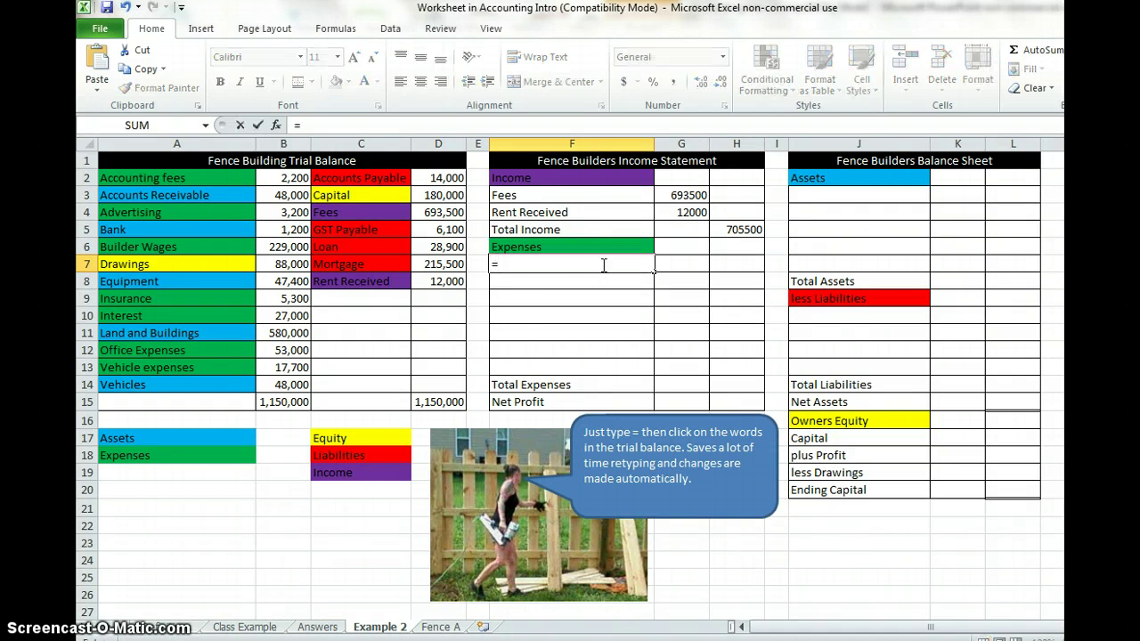
left_click(232, 179)
key("Return")
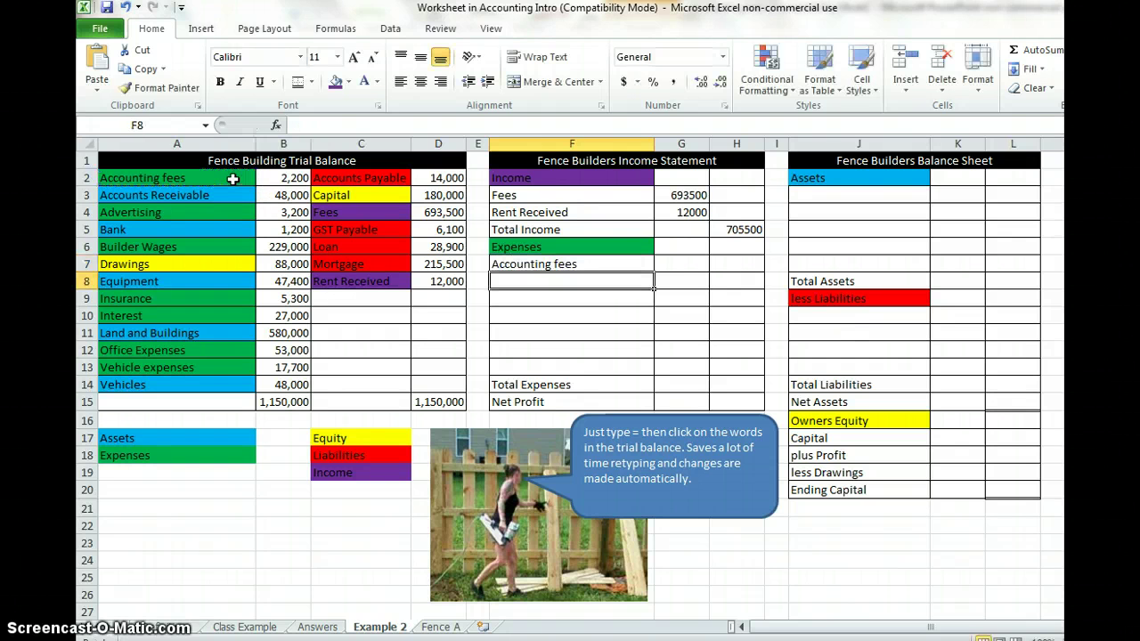
type("=")
left_click(224, 211)
key("Return")
type("=")
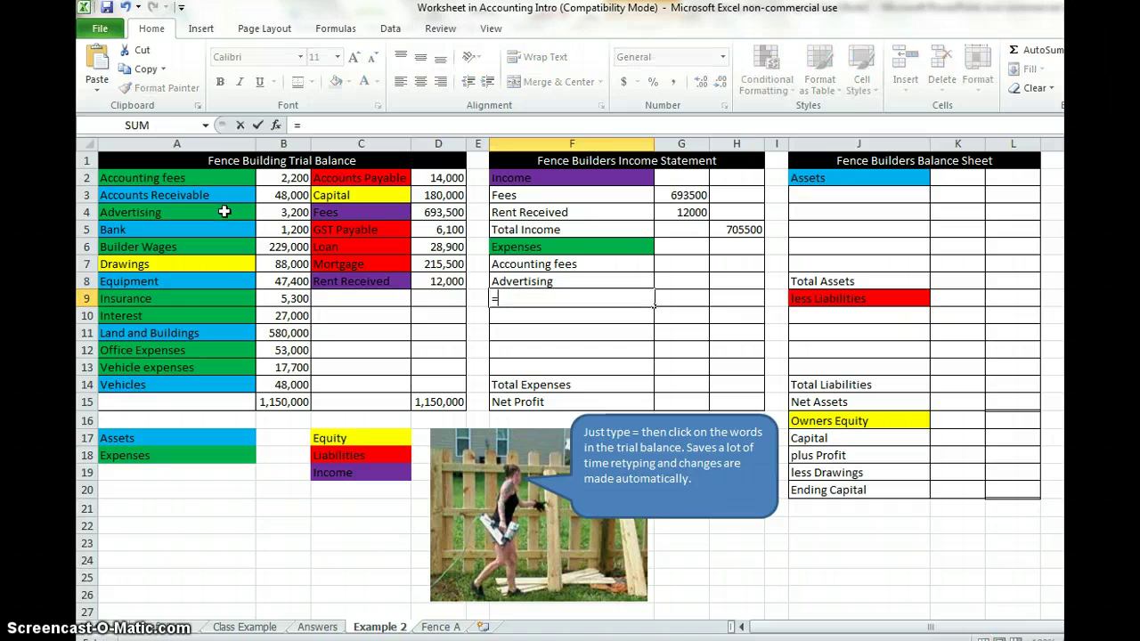
left_click(218, 246)
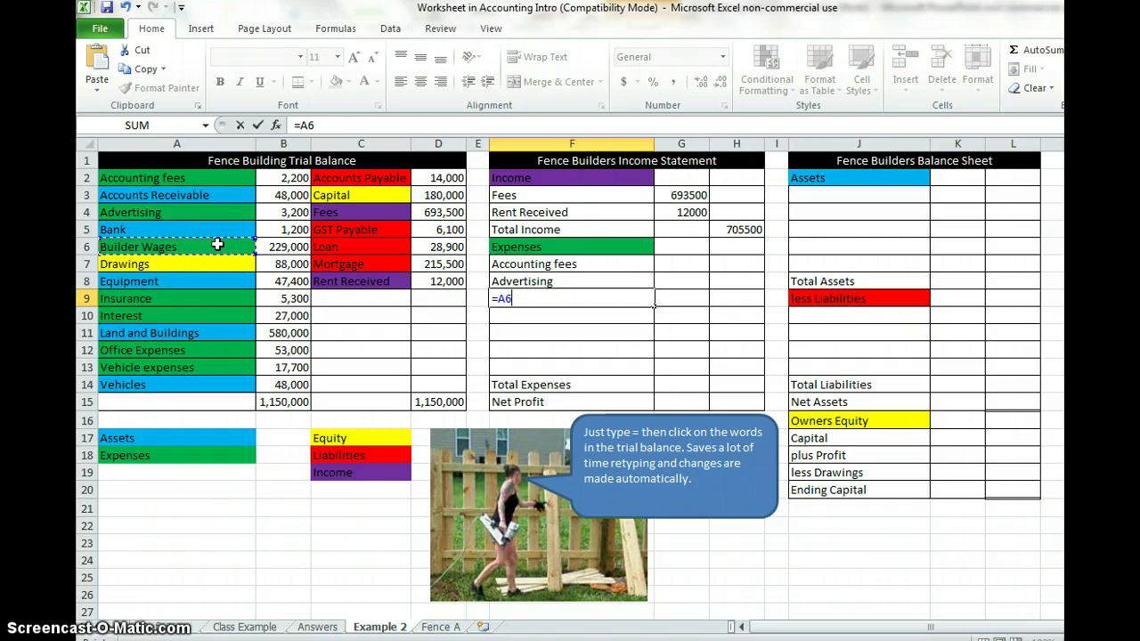
key("Return")
type("=")
left_click(223, 297)
key("Return")
- Link F11:F13 to Interest, Office Expenses and Vehicle expenses, then copy the links into column G for amounts
type("=")
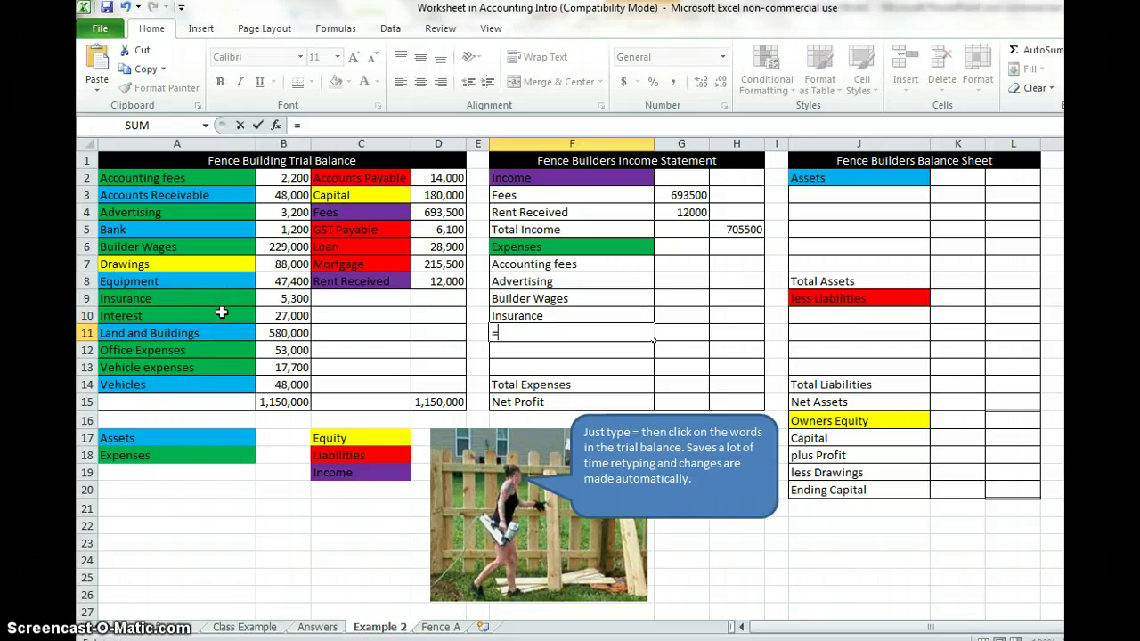
left_click(221, 314)
key("Return")
type("=")
left_click(221, 346)
key("Return")
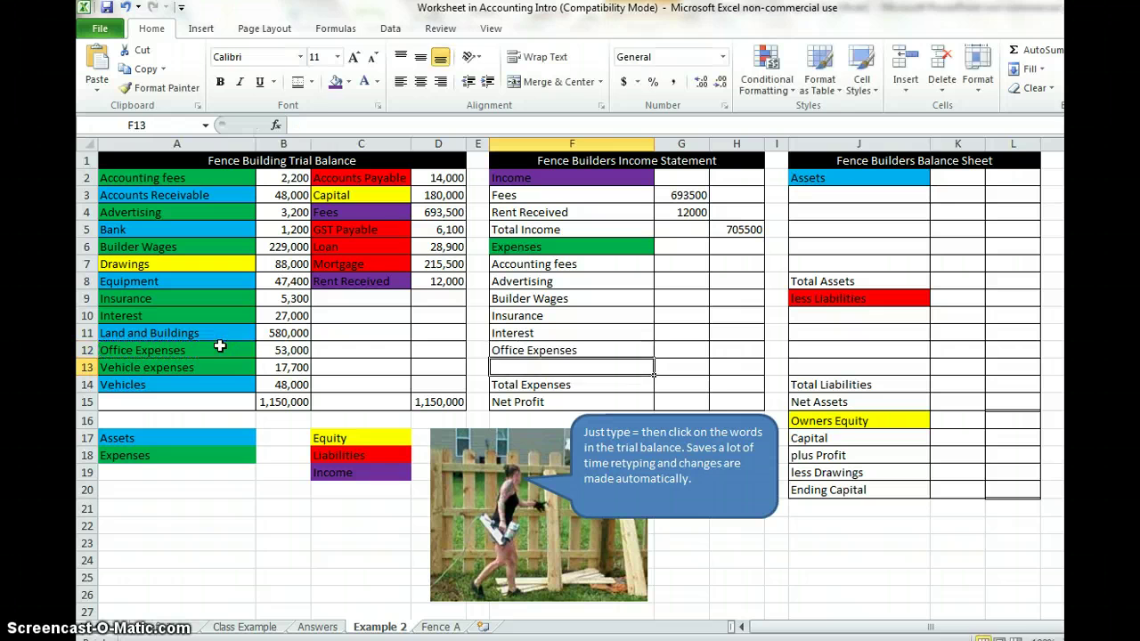
type("=")
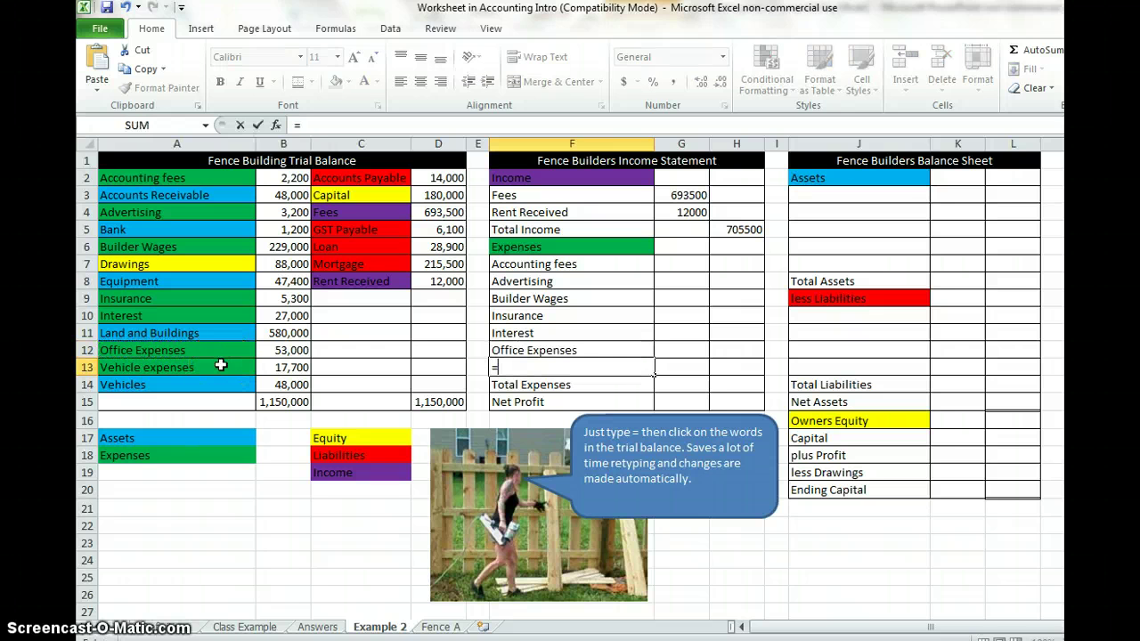
left_click(221, 365)
key("Return")
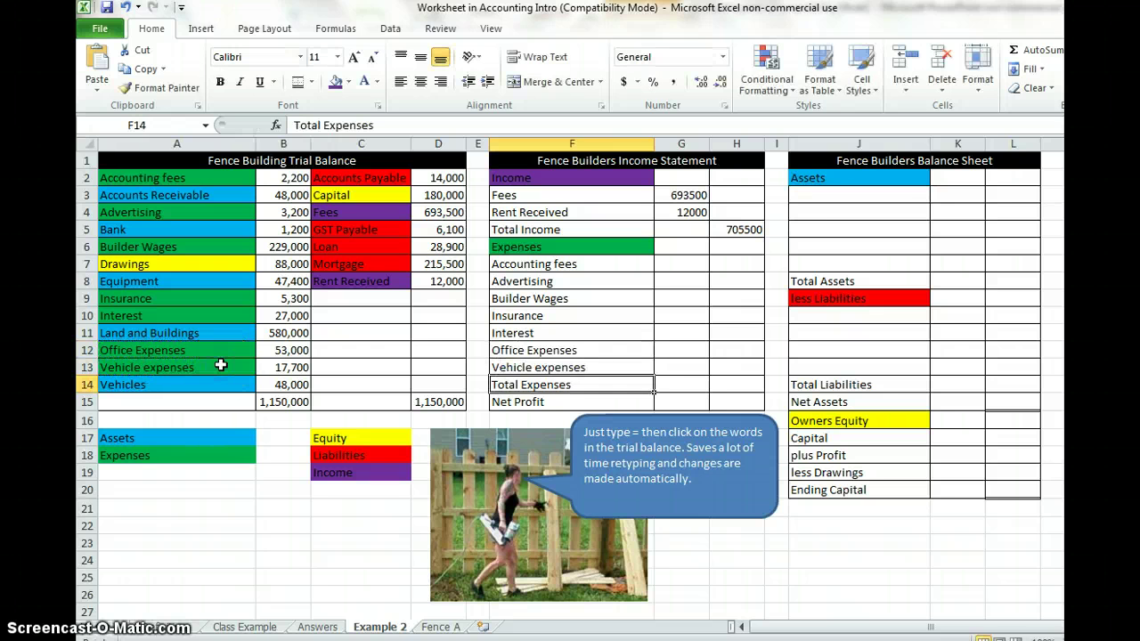
left_click_drag(526, 260, 534, 367)
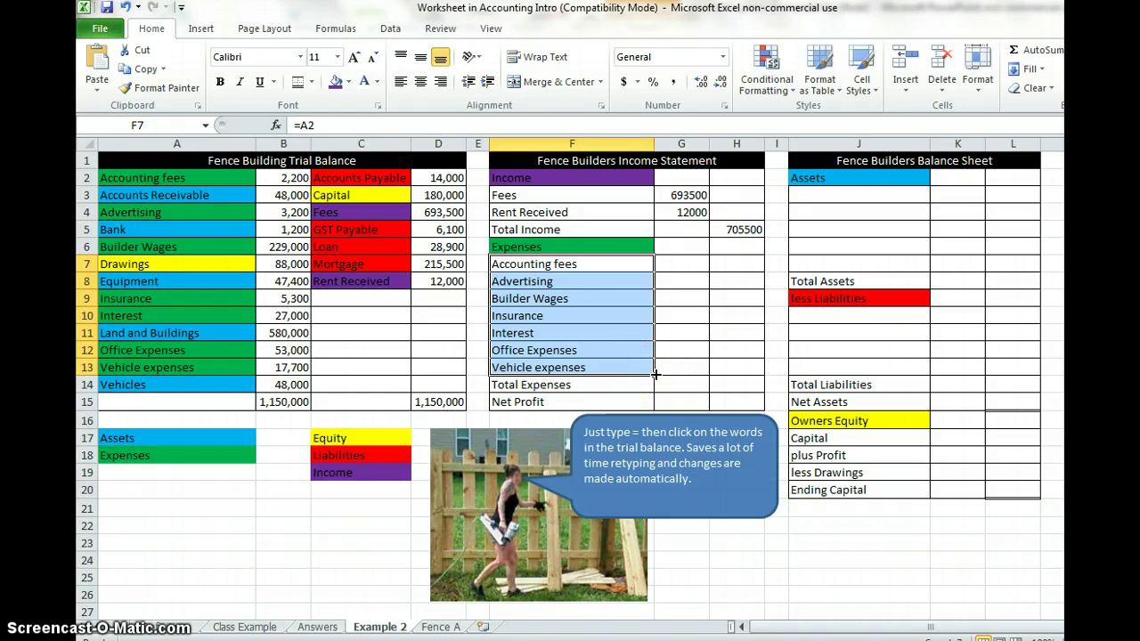
left_click_drag(655, 374, 695, 374)
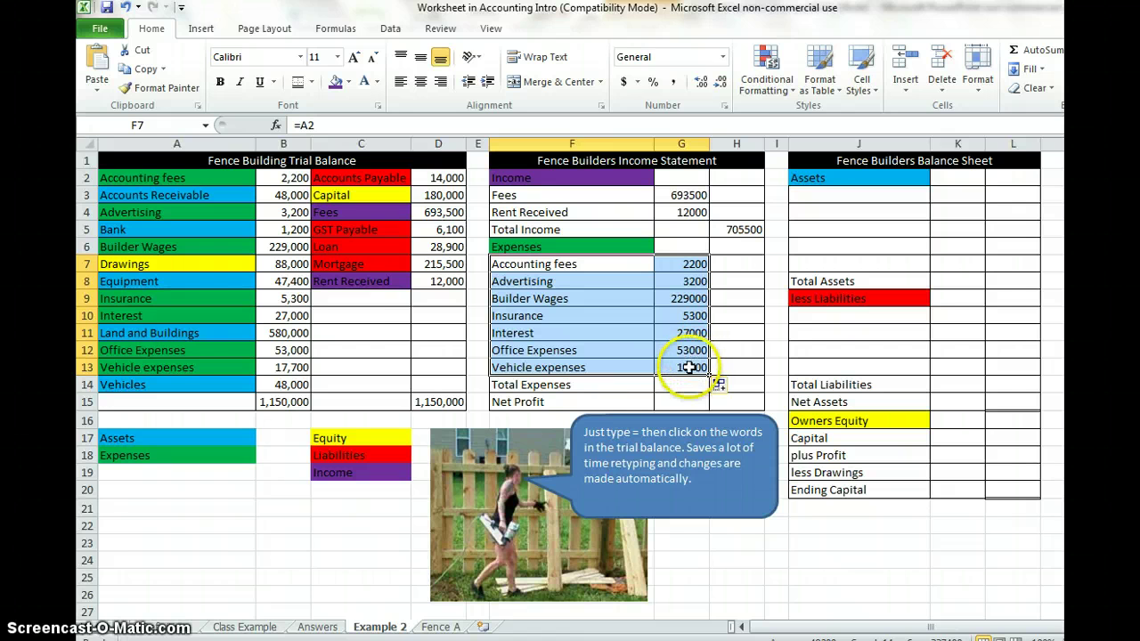
- Total the expenses in H14 with AutoSum over G7:G13, giving 337400
left_click(754, 385)
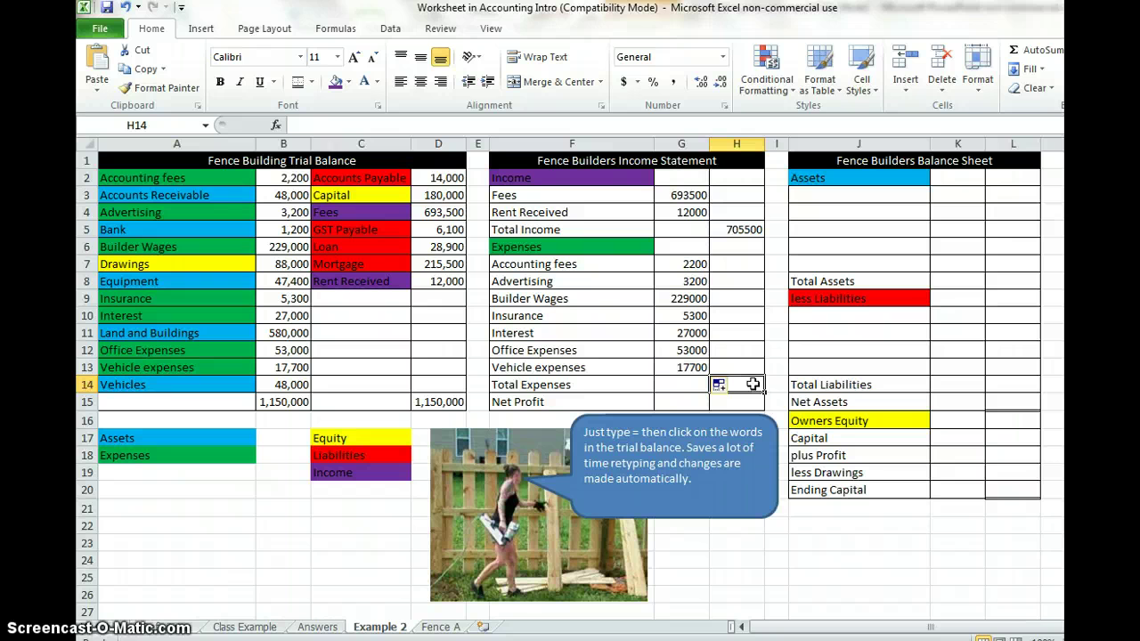
left_click(1026, 54)
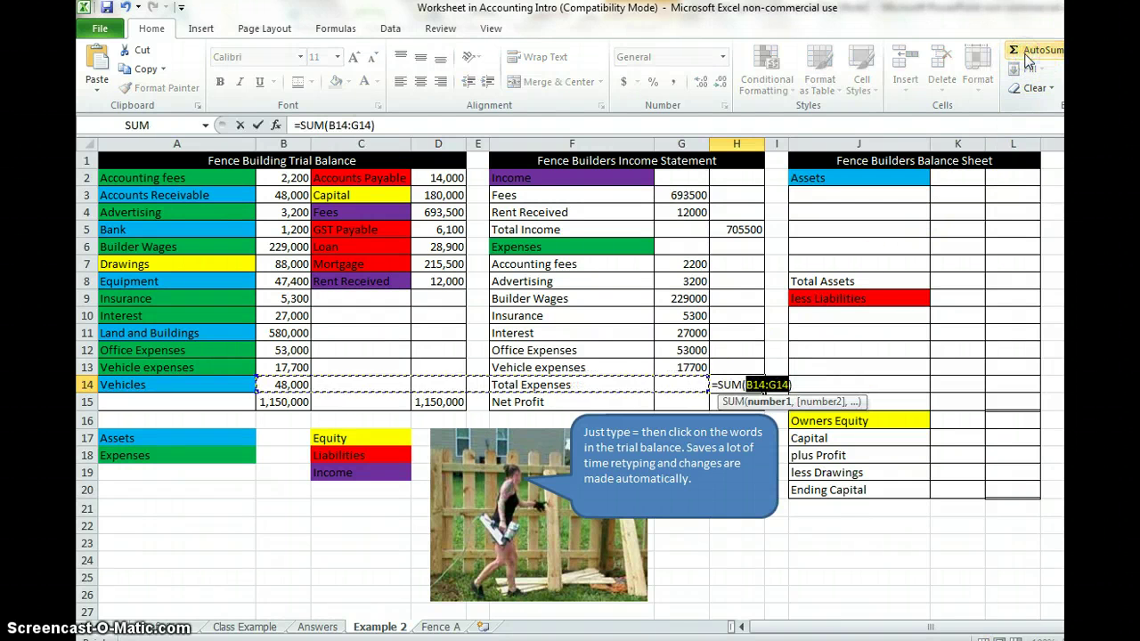
left_click_drag(687, 262, 691, 365)
key("Return")
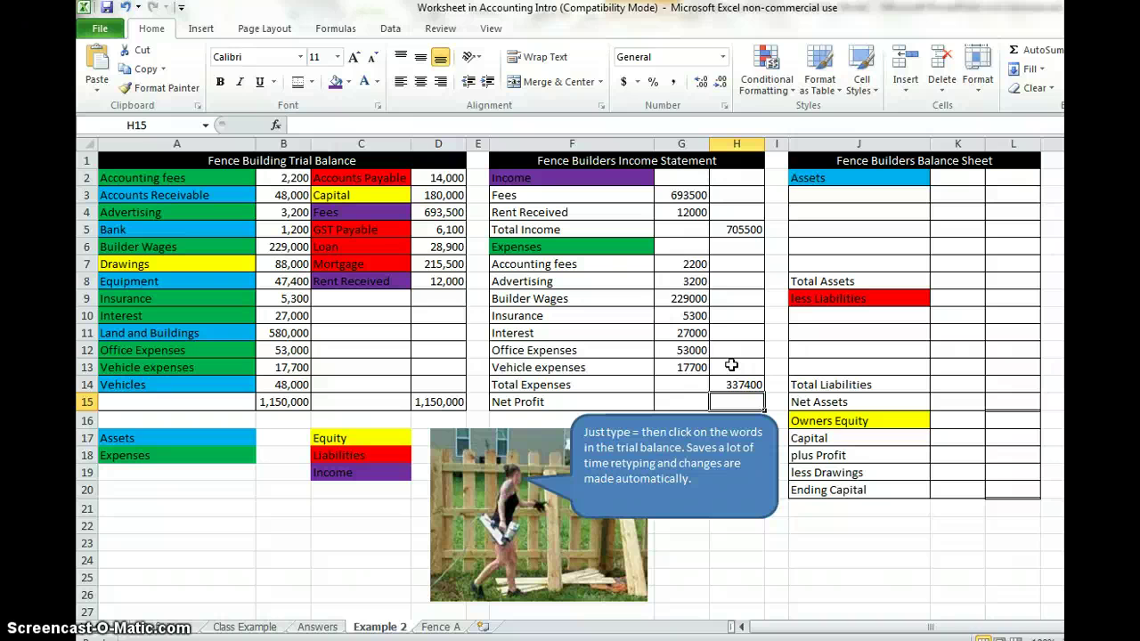
- Enter Net Profit in H15 as =H5-H14, giving 368100
type("=")
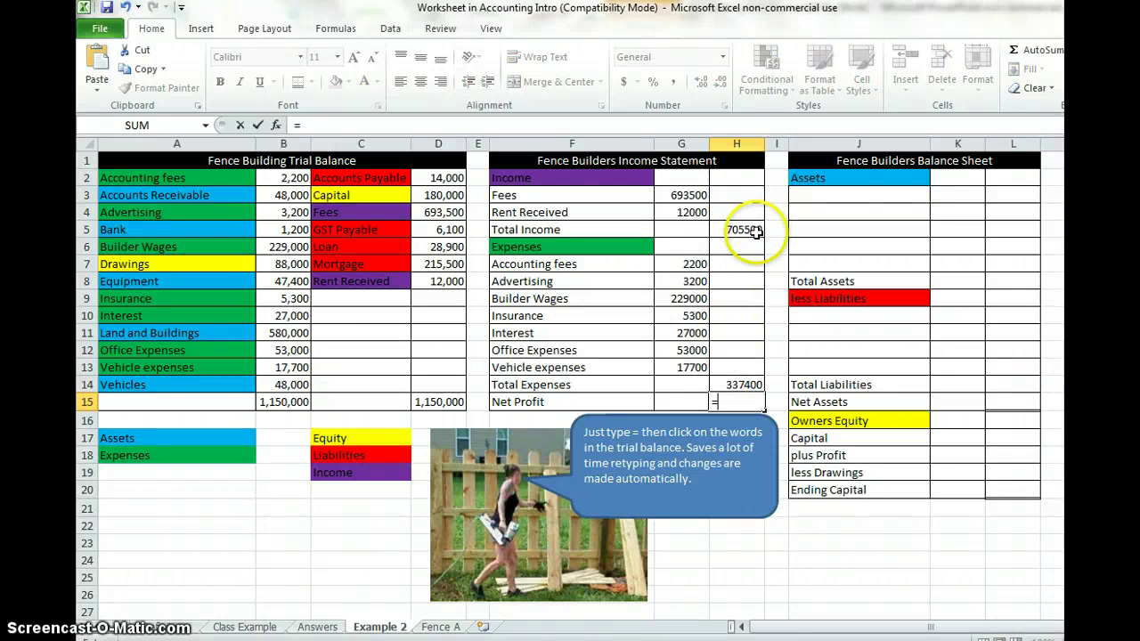
left_click(753, 377)
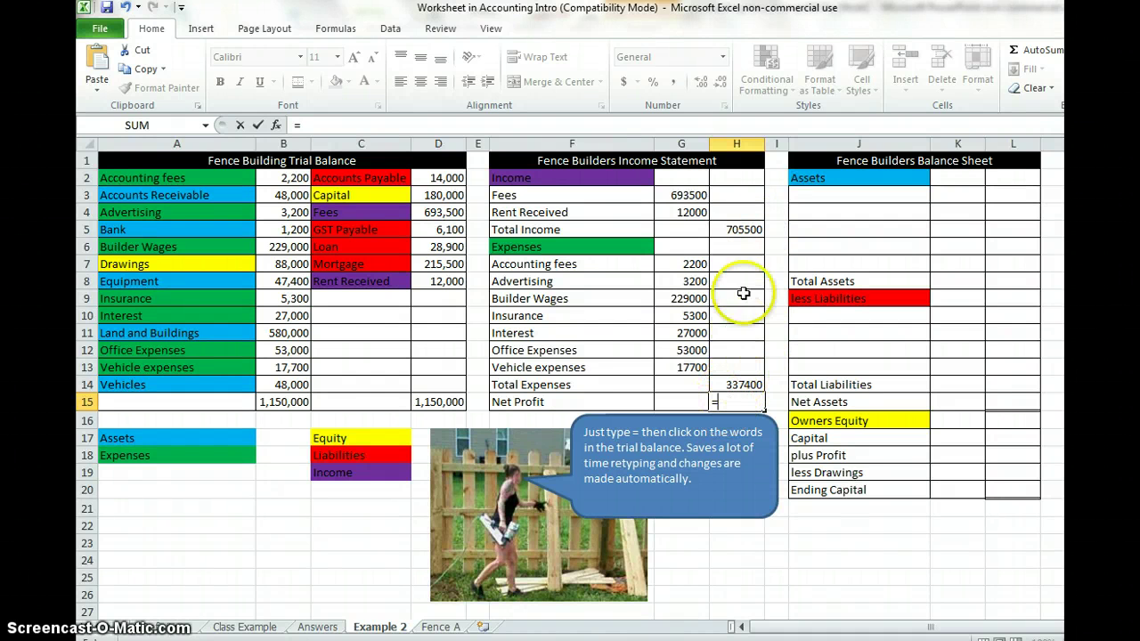
left_click(748, 230)
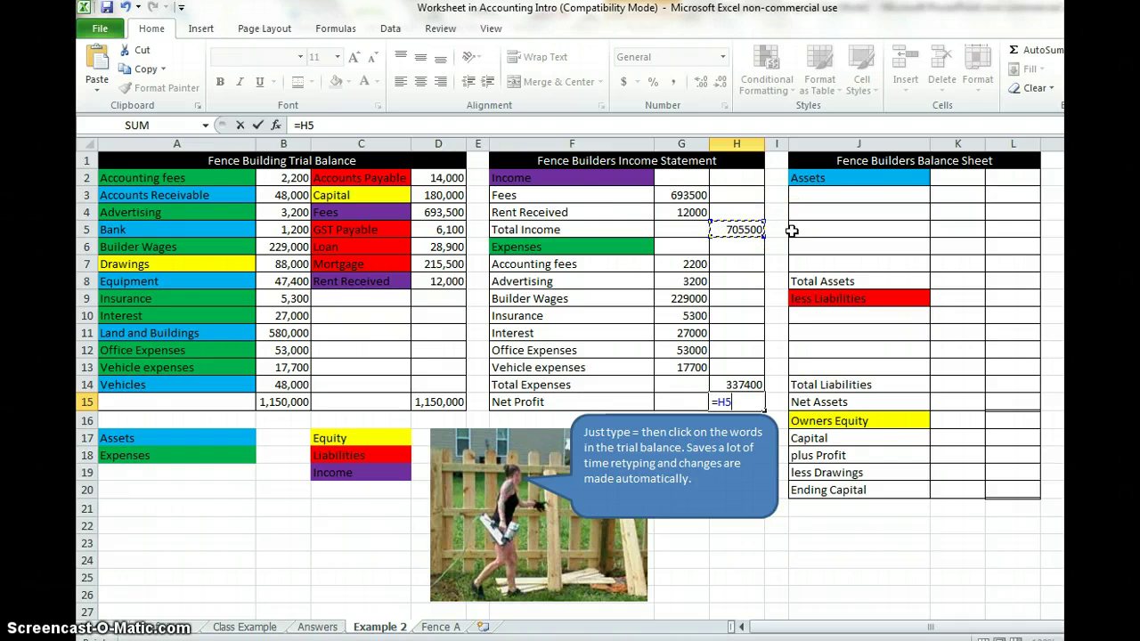
left_click(749, 385)
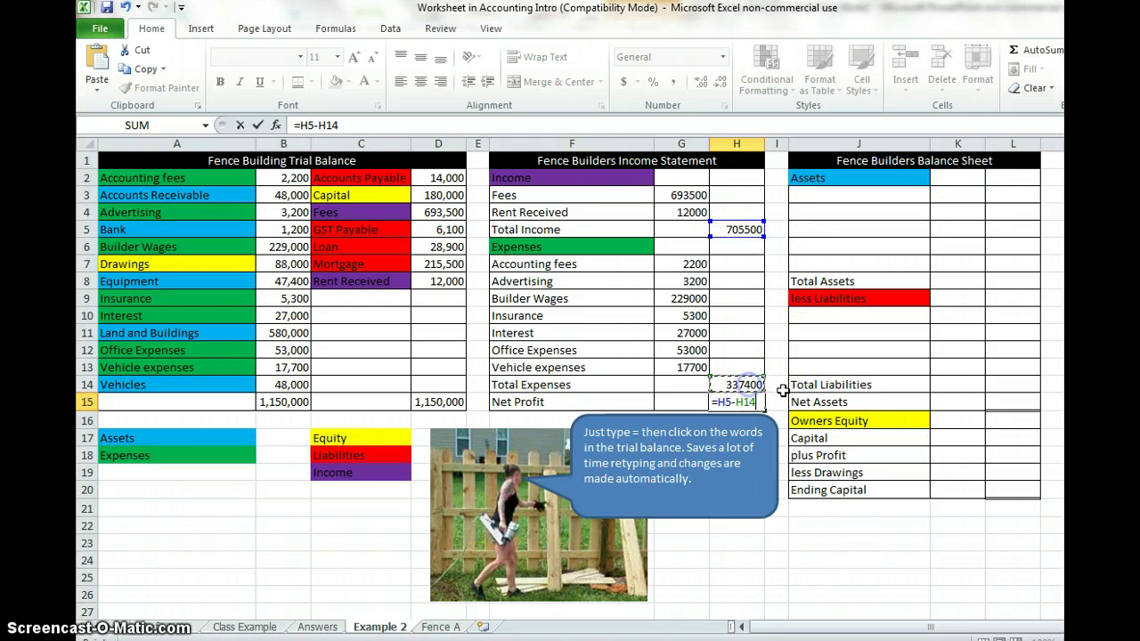
key("Return")
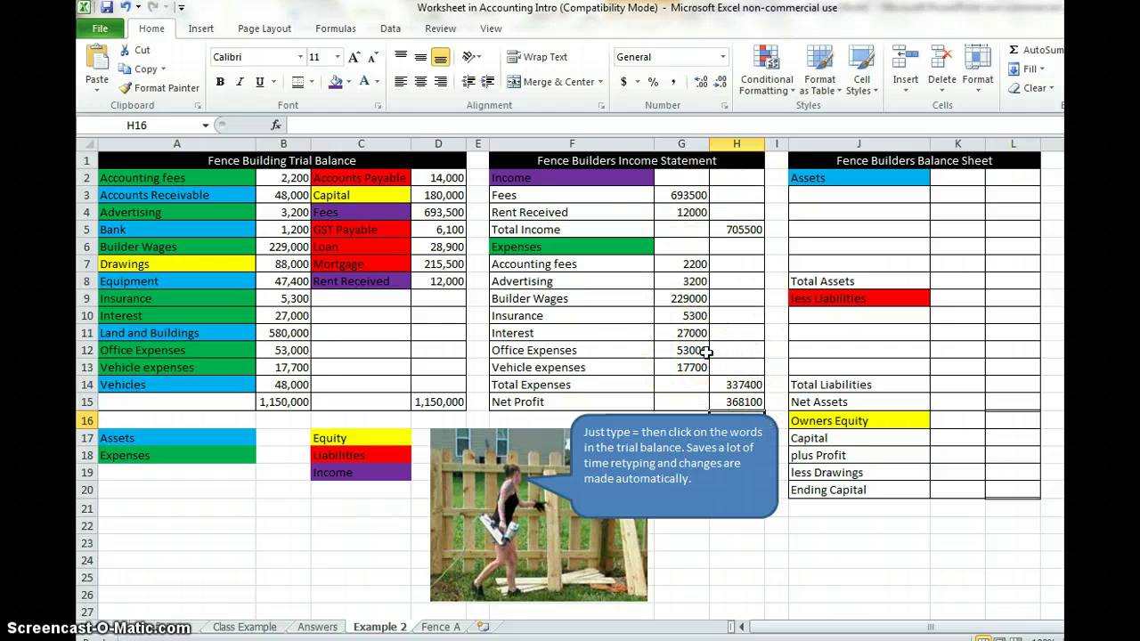
- Copy D2's comma number format onto the income statement figures G3:H15 with Format Painter
left_click(442, 177)
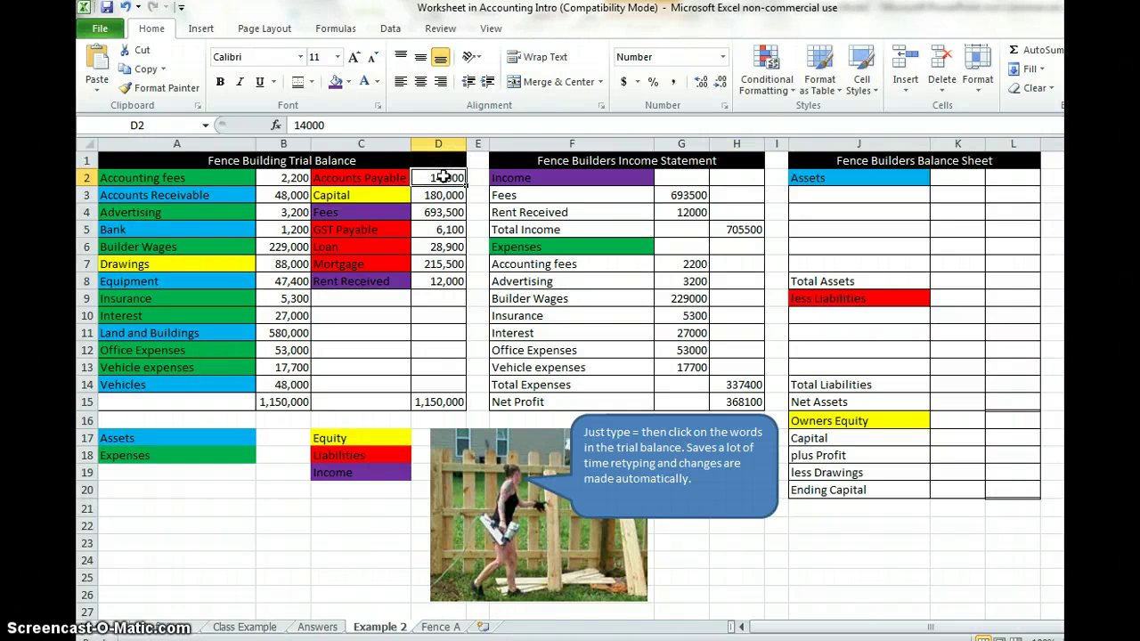
left_click(168, 88)
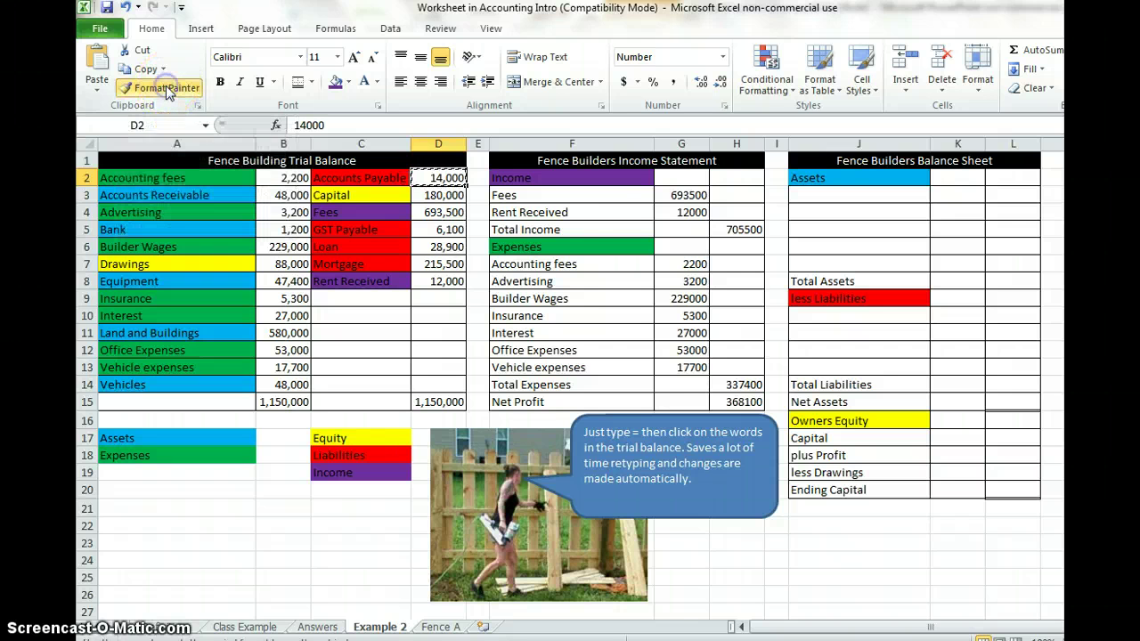
mouse_move(684, 196)
left_mouse_down()
mouse_move(732, 325)
mouse_move(734, 401)
left_mouse_up()
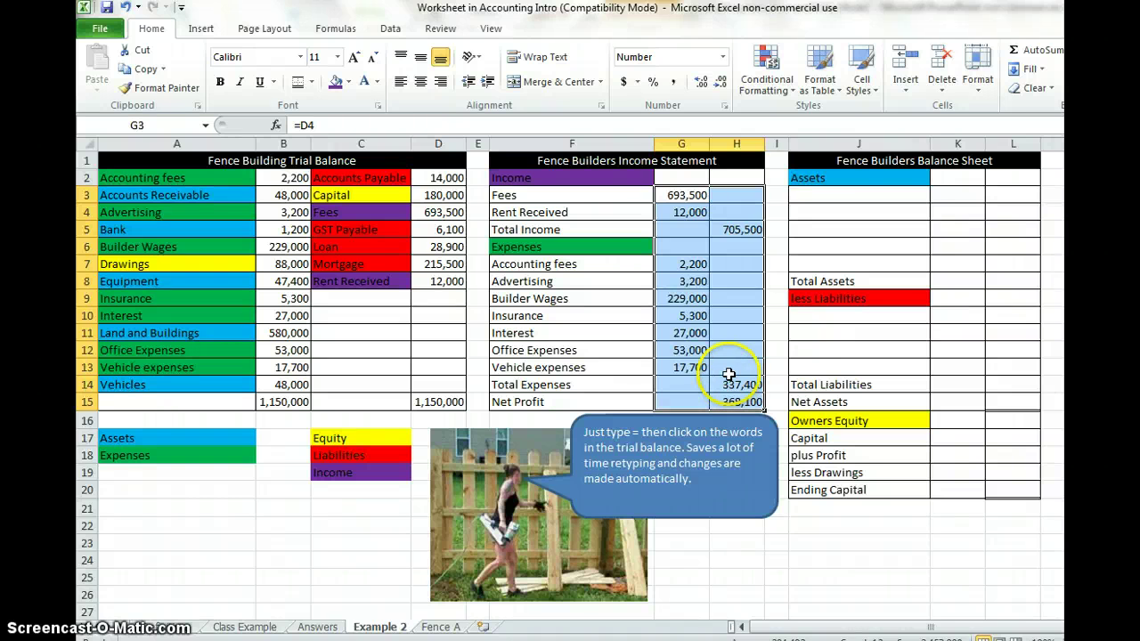
- Link the first asset rows to the Accounts Receivable and Bank labels in column A
left_click(893, 197)
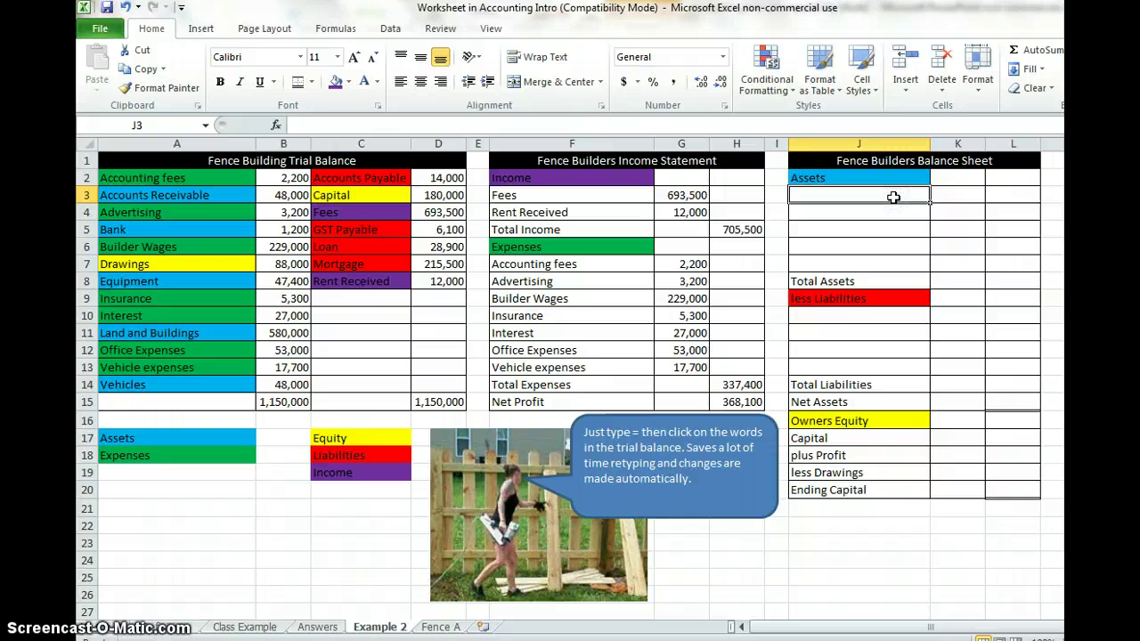
type("=")
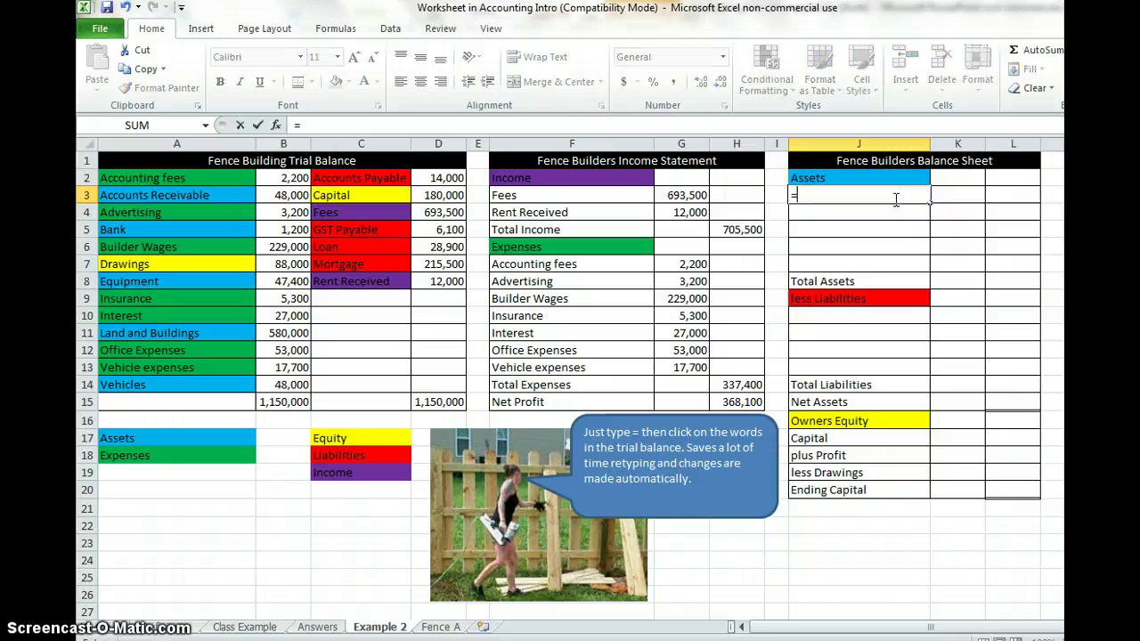
left_click(214, 195)
key("Return")
type("=")
left_click(204, 230)
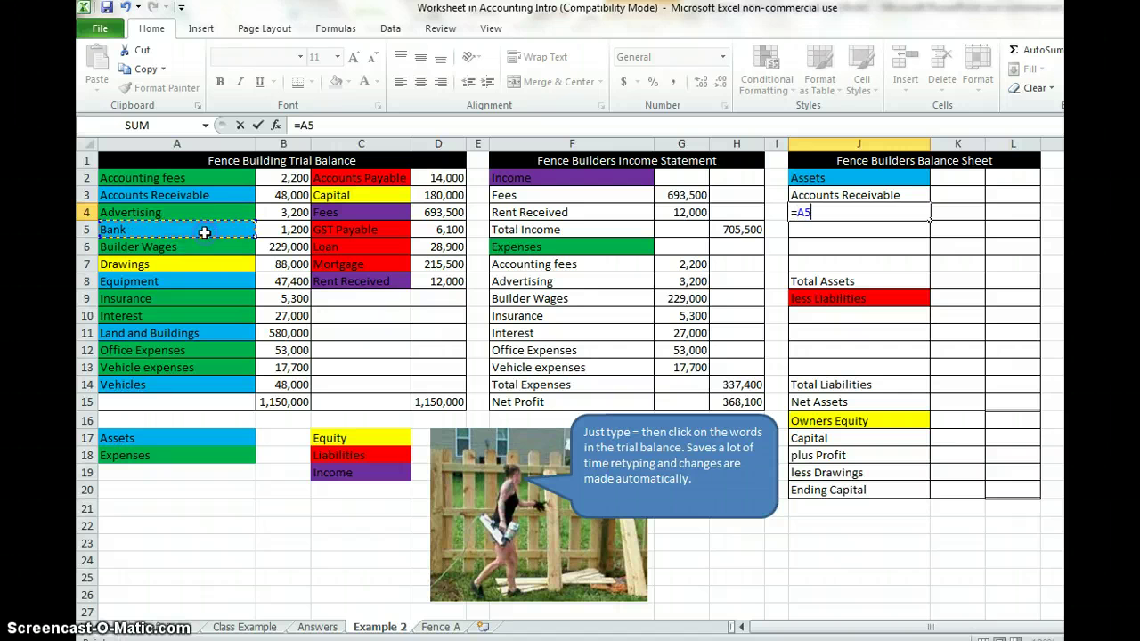
key("Return")
- Link the next asset rows to Equipment, Land and Buildings, and Vehicles
type("=")
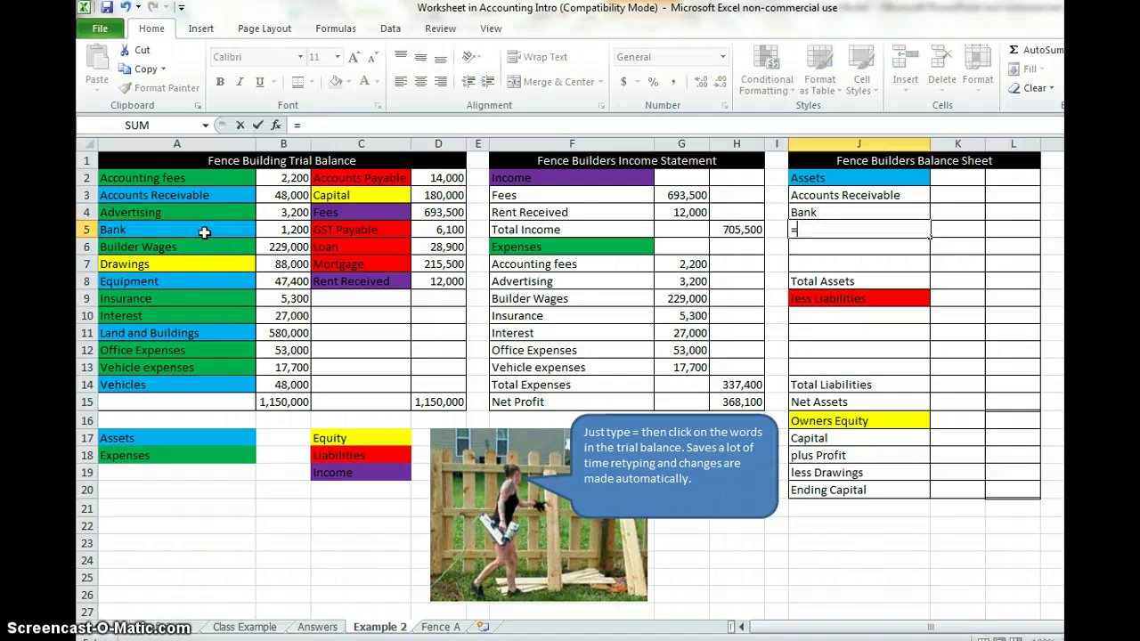
left_click(204, 285)
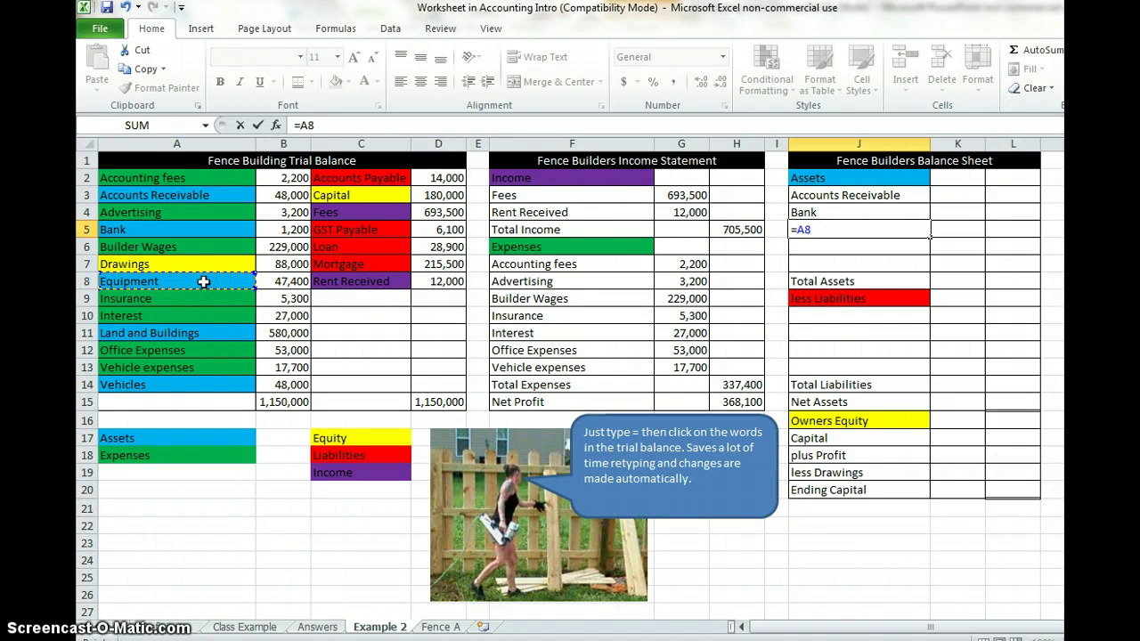
key("Return")
type("=")
left_click(189, 332)
key("Return")
type("=")
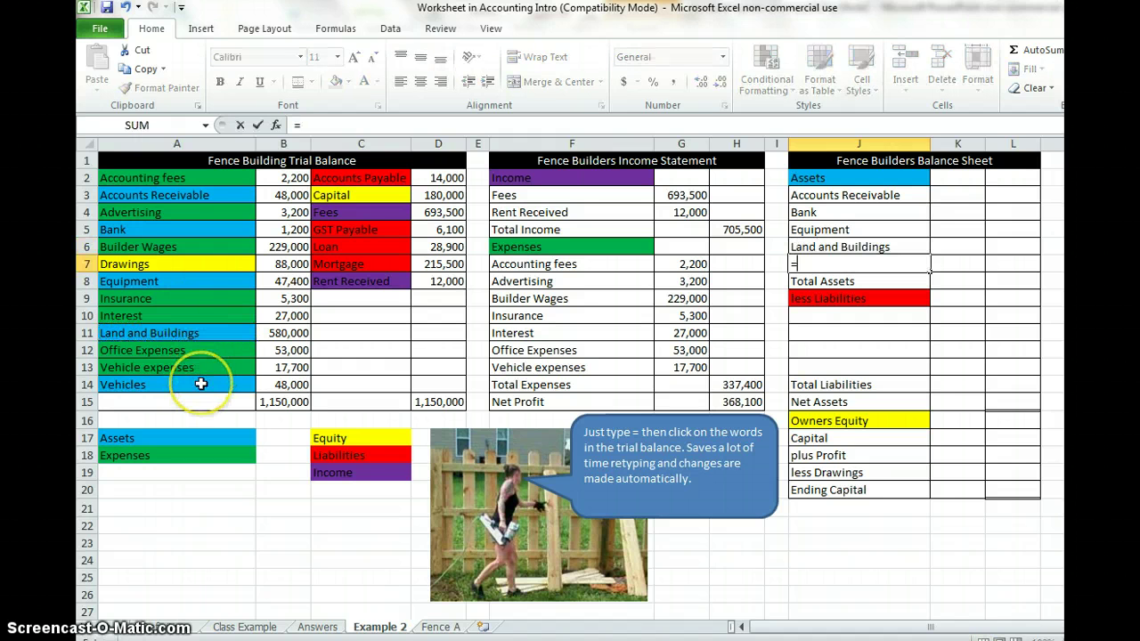
left_click(201, 384)
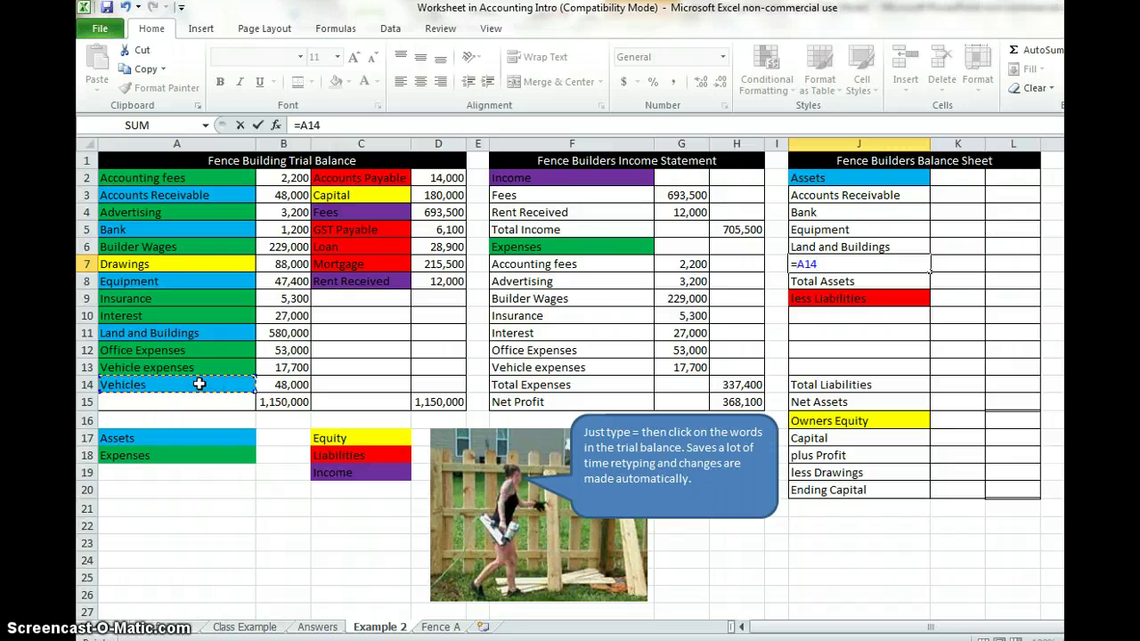
key("Return")
- Fill J3:J7 across into column K for amounts, then total them with =SUM(K3:K7) for 724600
left_click_drag(823, 195, 826, 265)
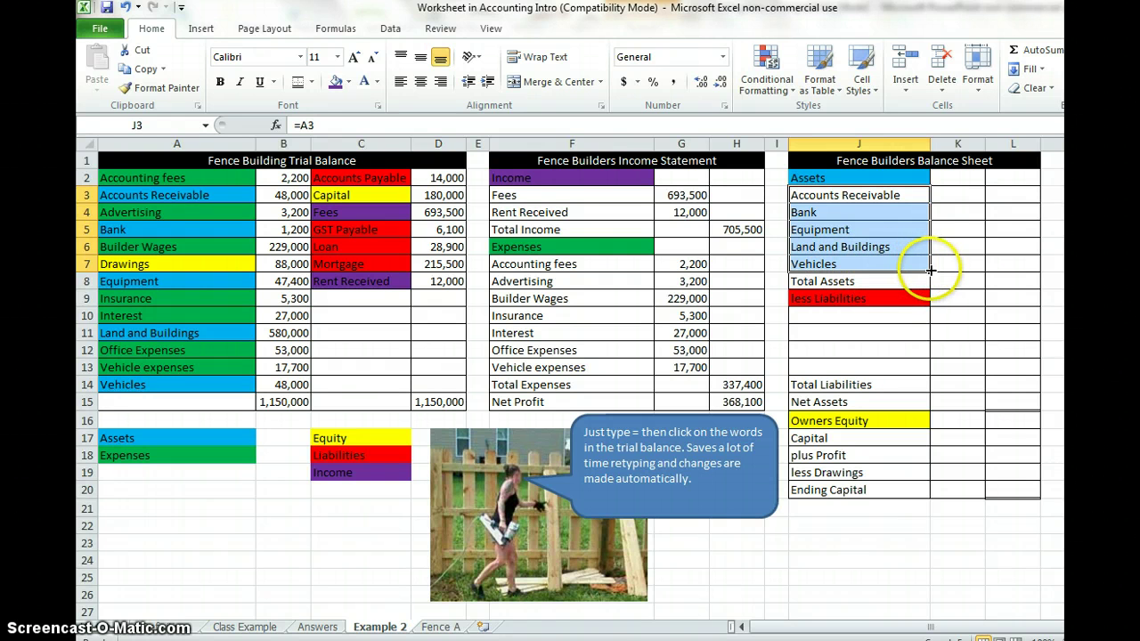
left_click_drag(929, 270, 966, 267)
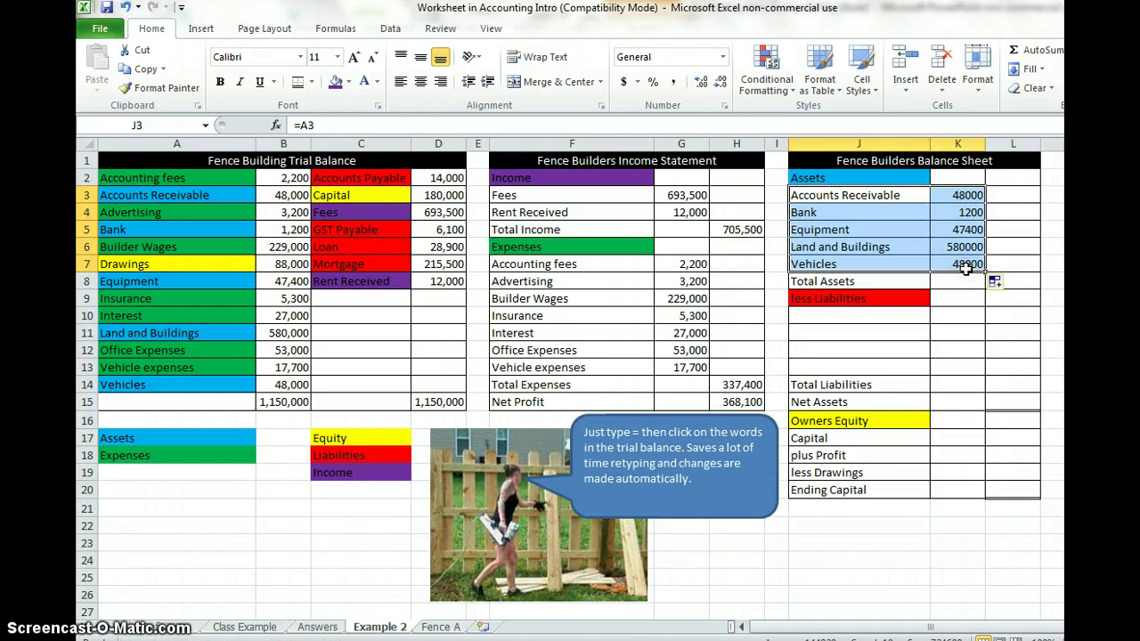
left_click(1026, 281)
left_click(1037, 283)
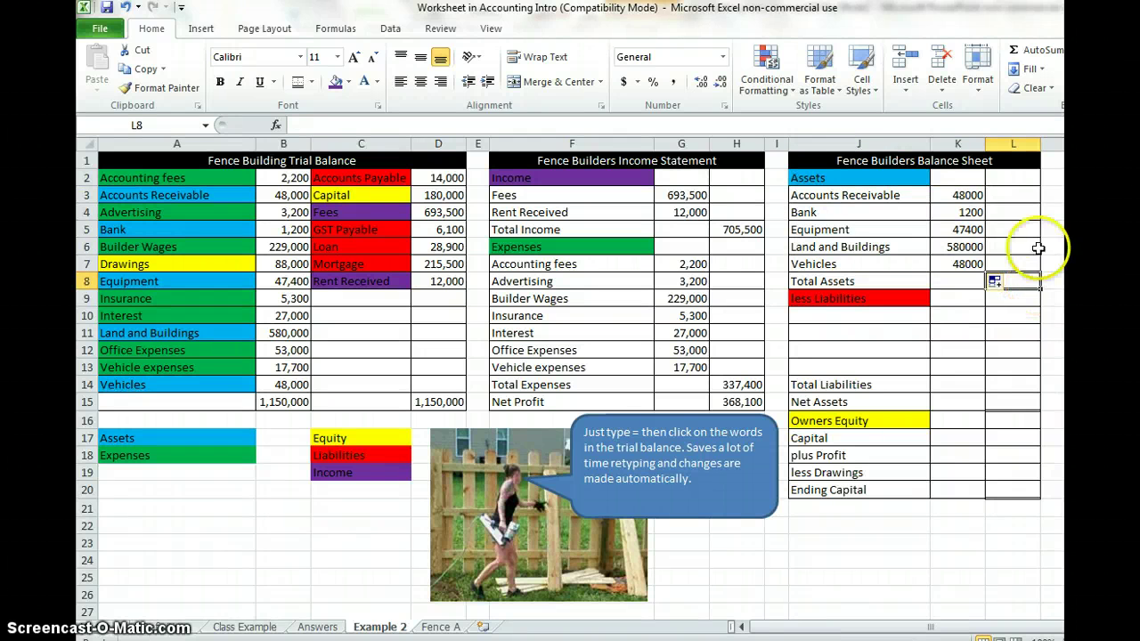
left_click(1037, 51)
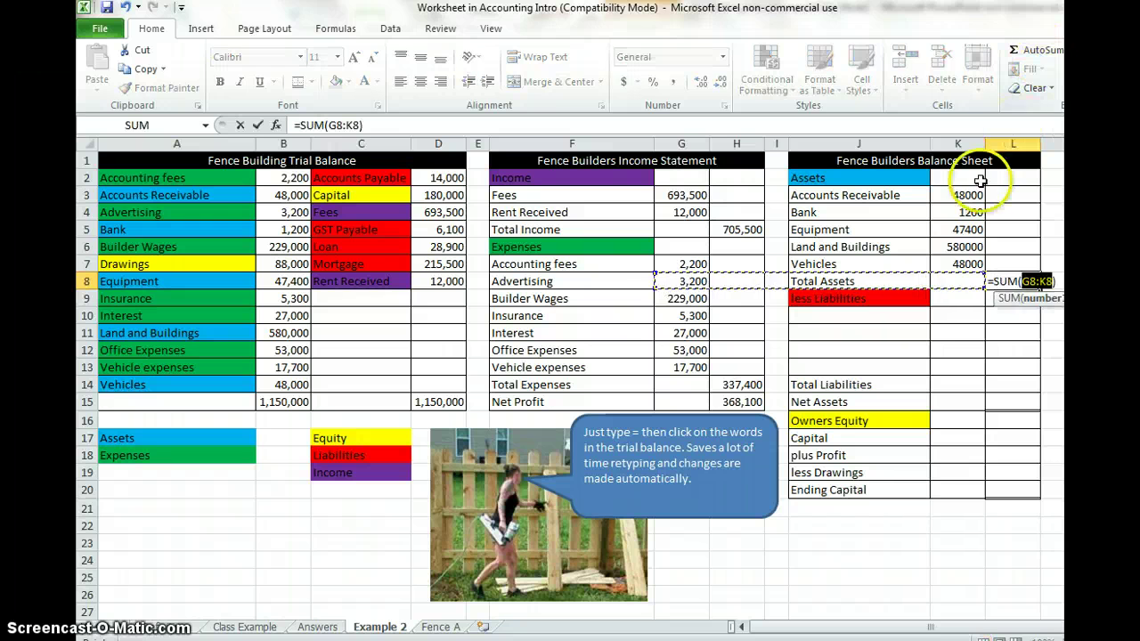
left_click_drag(966, 195, 968, 260)
key("Return")
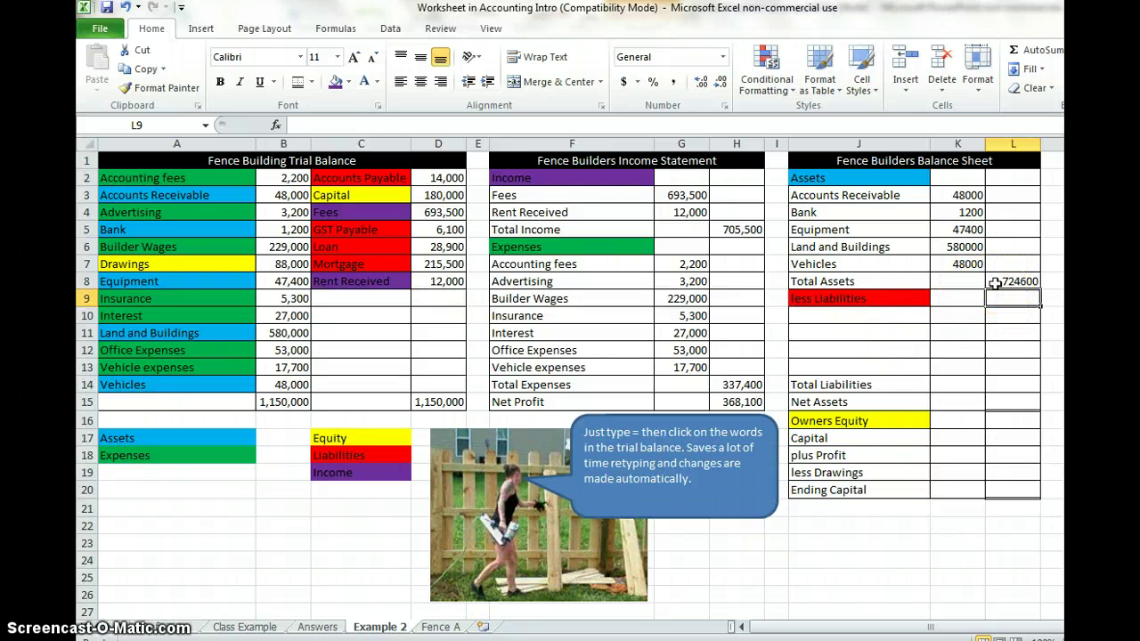
left_click(904, 316)
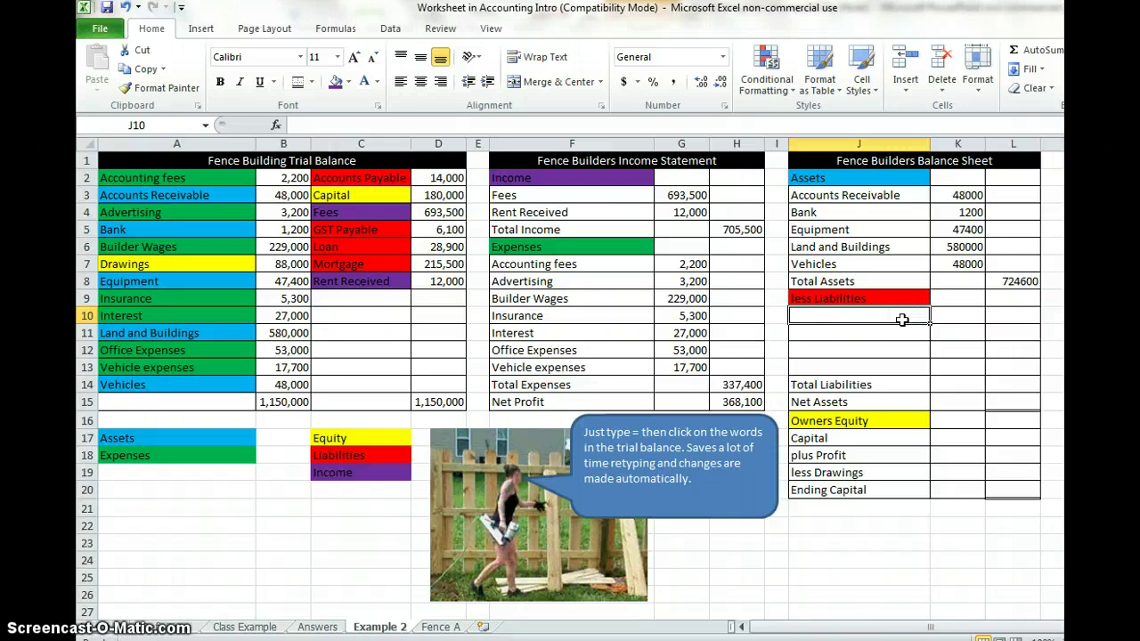
- Link the liability rows to Accounts Payable, GST Payable, Loan and Mortgage
type("=")
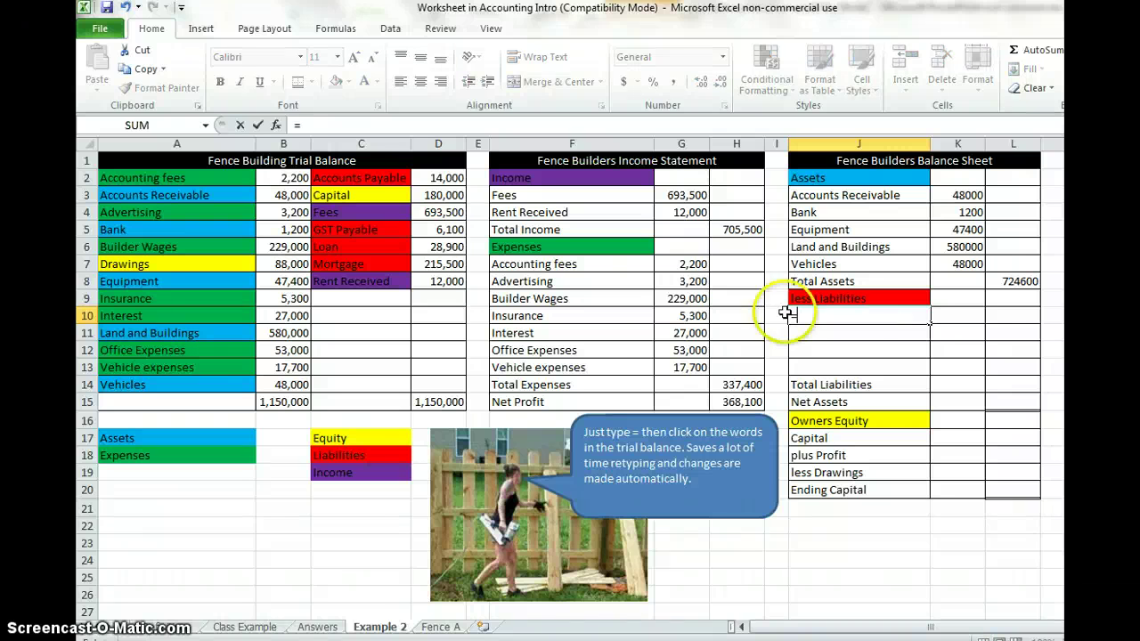
left_click(383, 178)
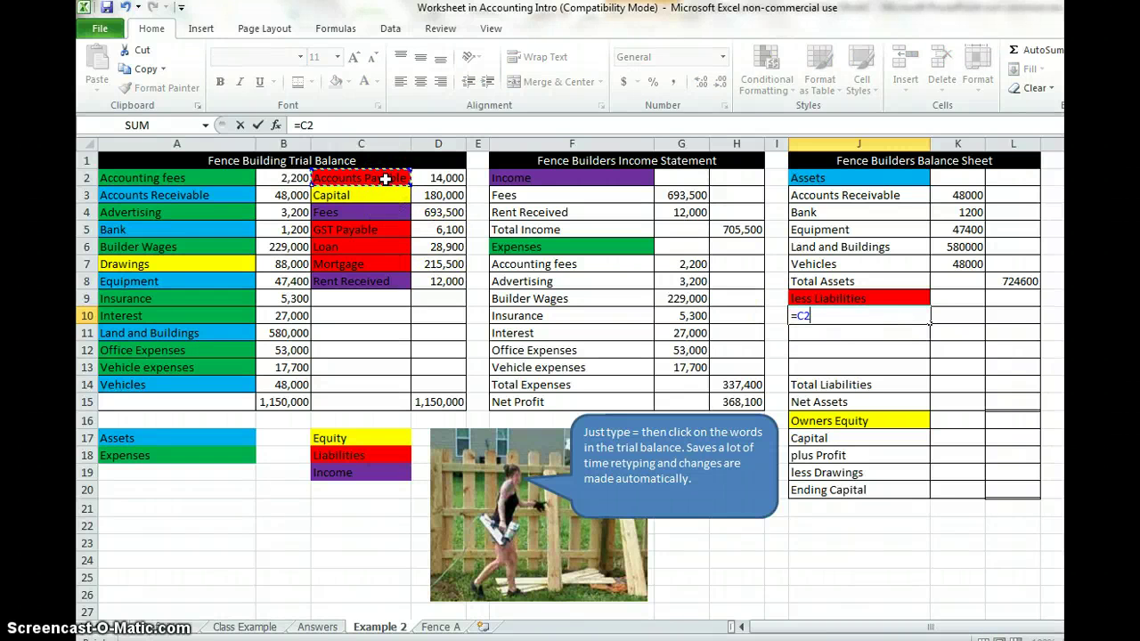
key("Return")
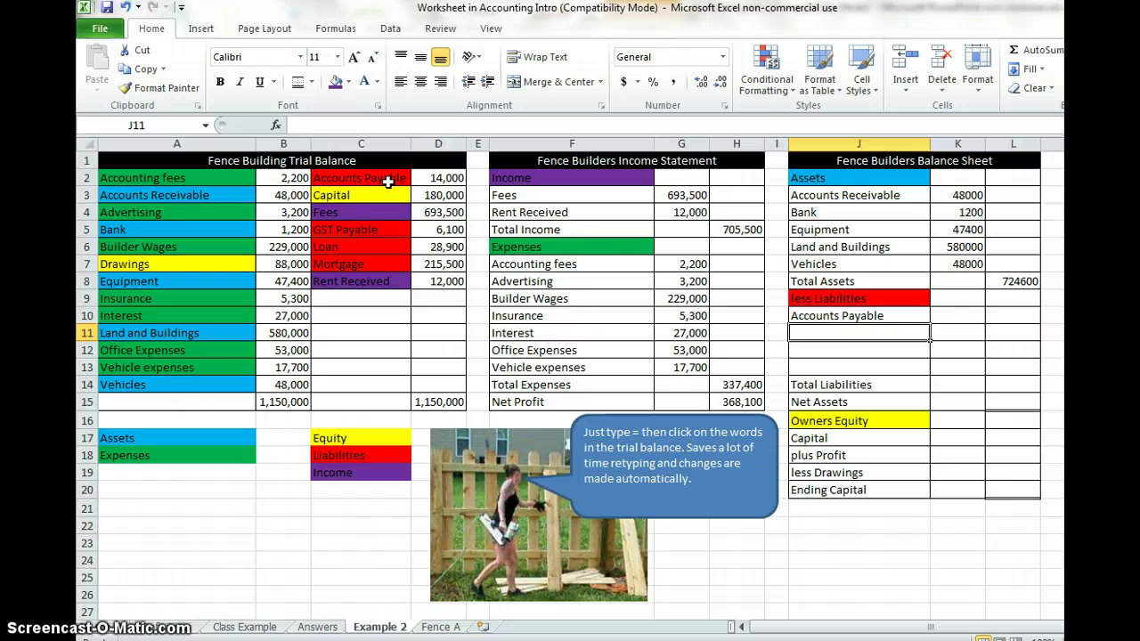
type("=")
left_click(385, 230)
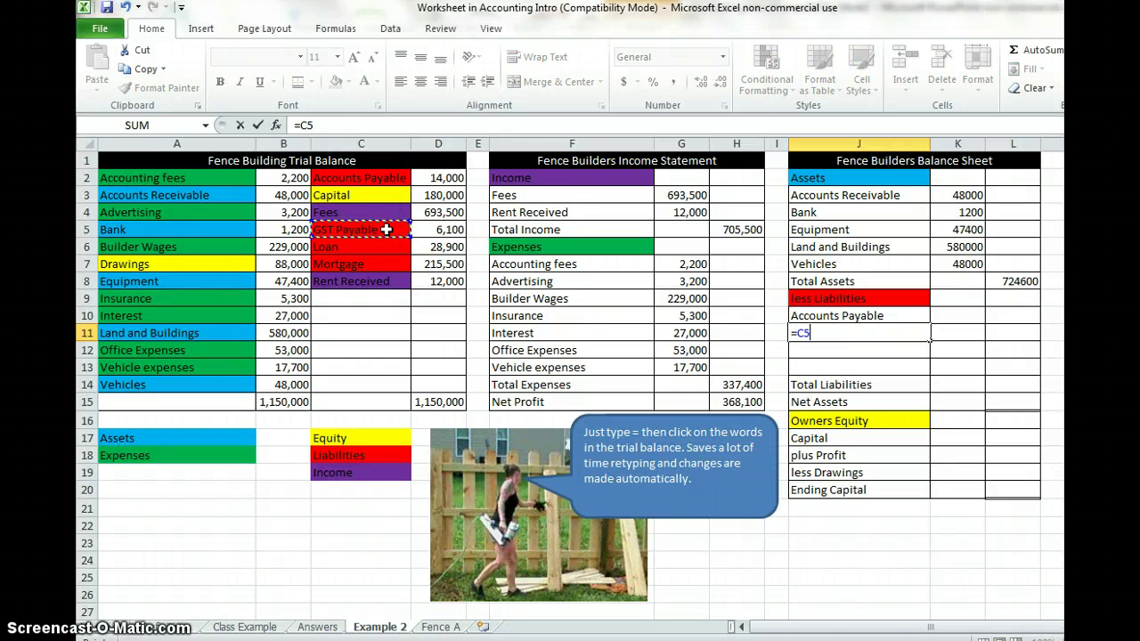
key("Return")
type("=")
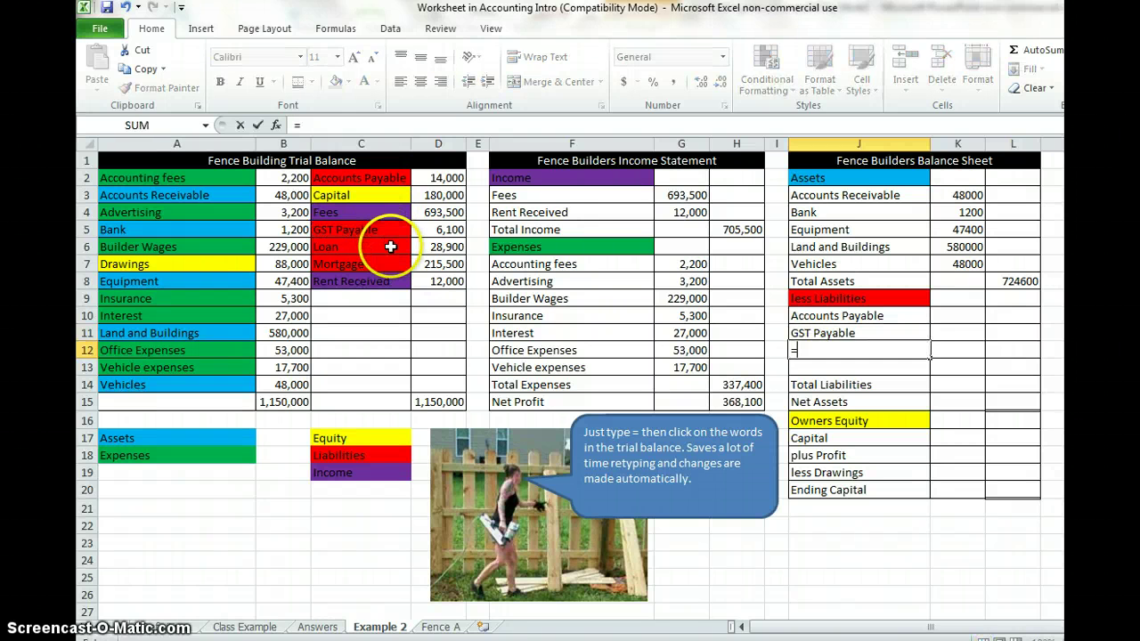
left_click(390, 246)
key("Return")
type("=")
left_click(390, 264)
key("Return")
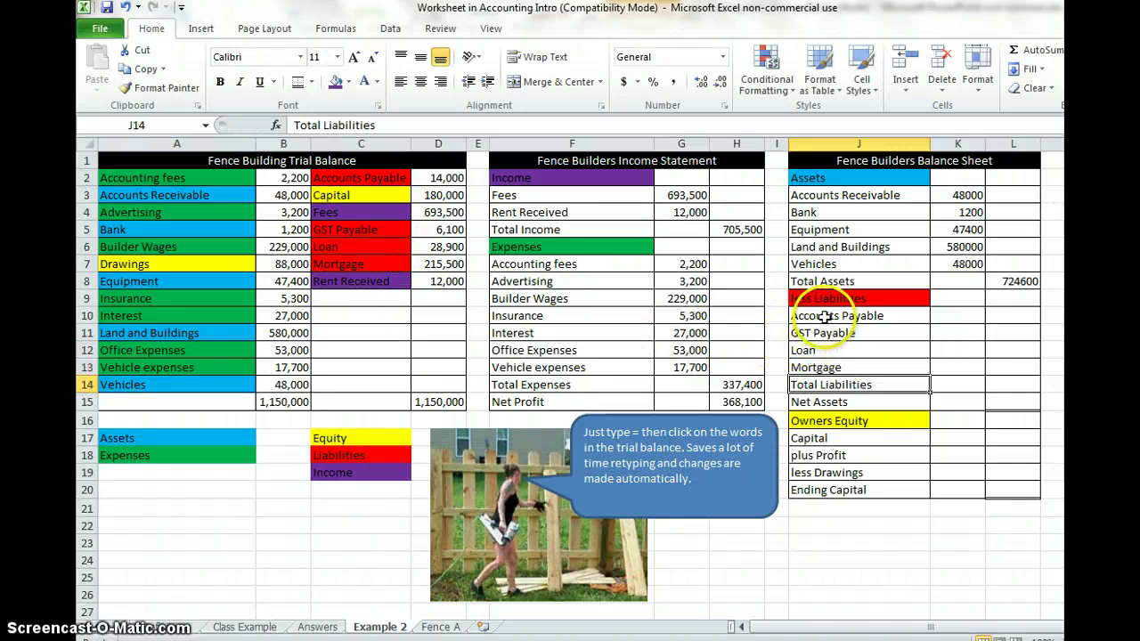
- Fill J10:J13 into column K and total them with =SUM(K10:K13) for 264500
left_click_drag(827, 316, 819, 367)
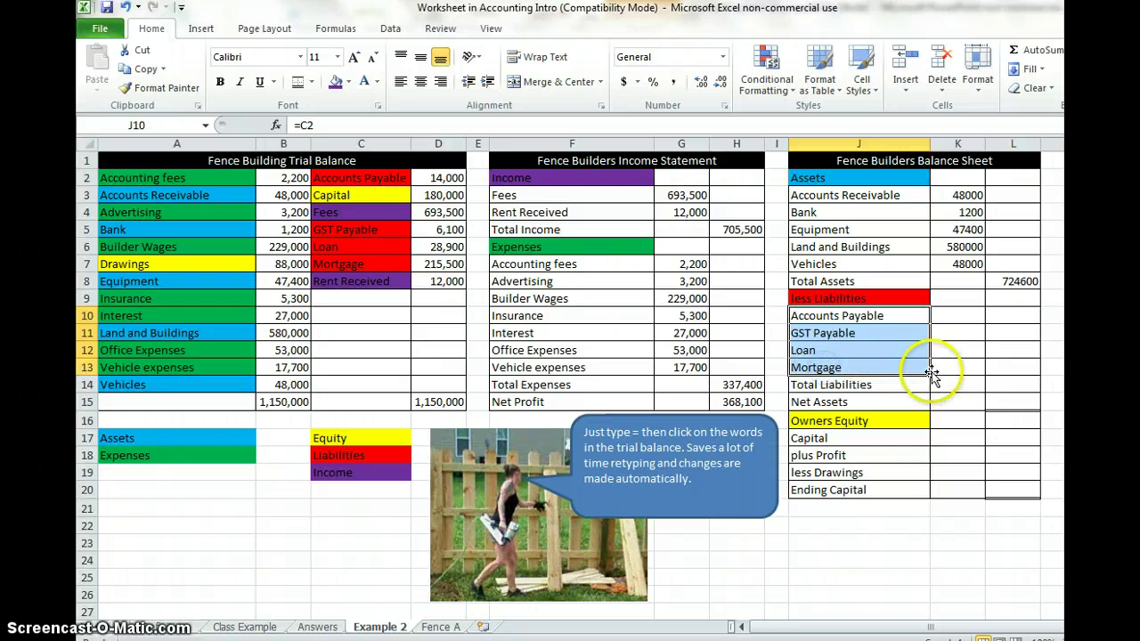
left_click_drag(930, 374, 983, 375)
left_click(1028, 383)
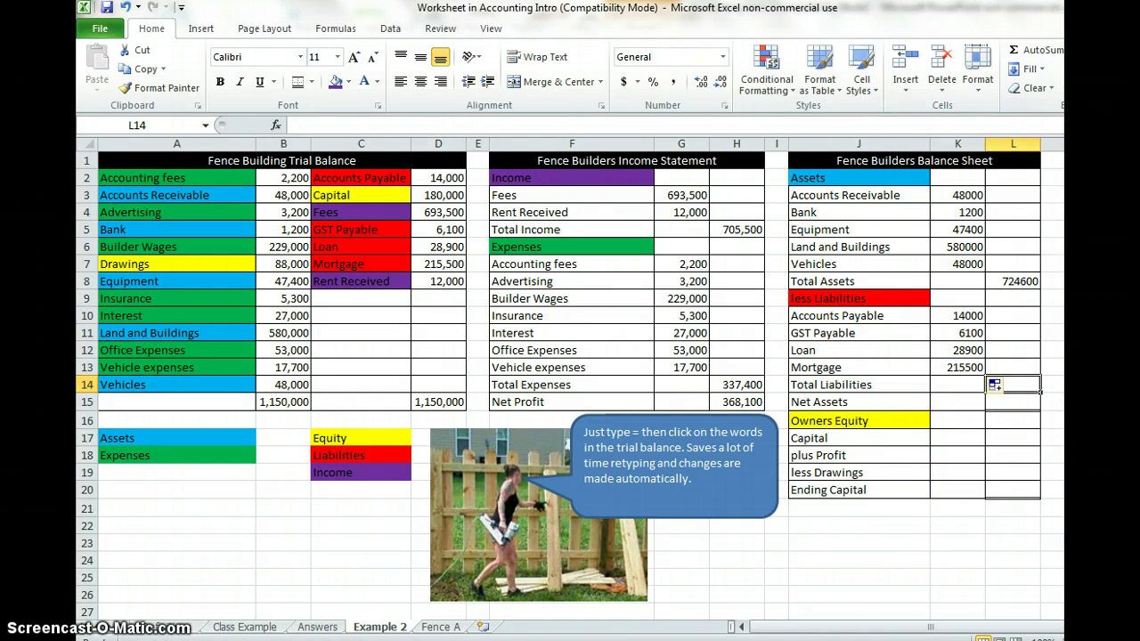
left_click(1021, 50)
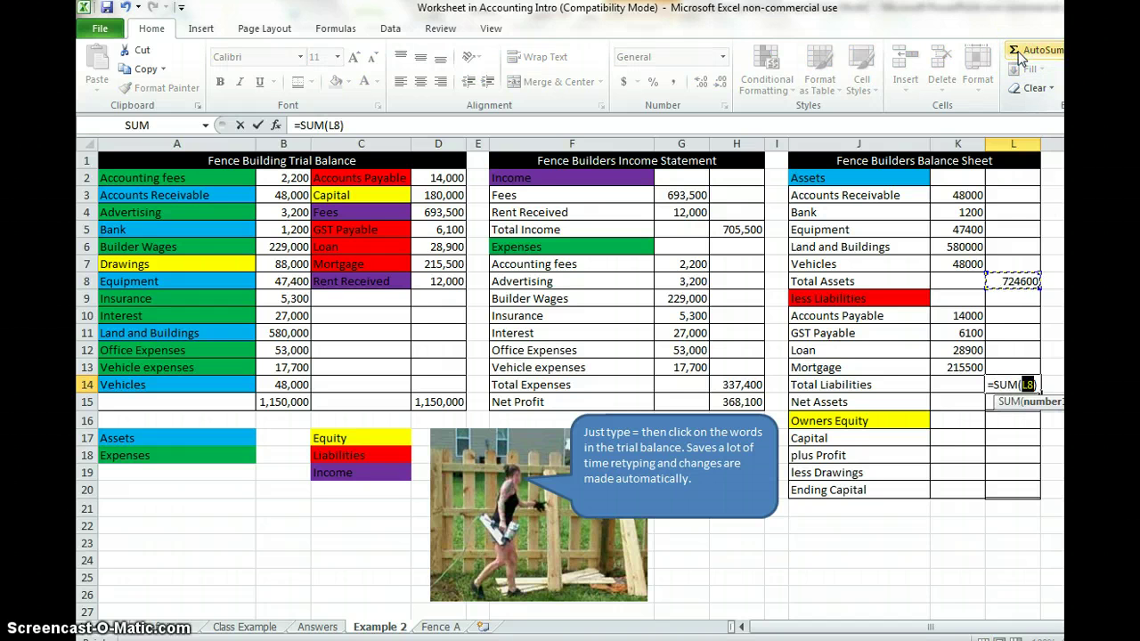
left_click_drag(969, 317, 971, 361)
key("Return")
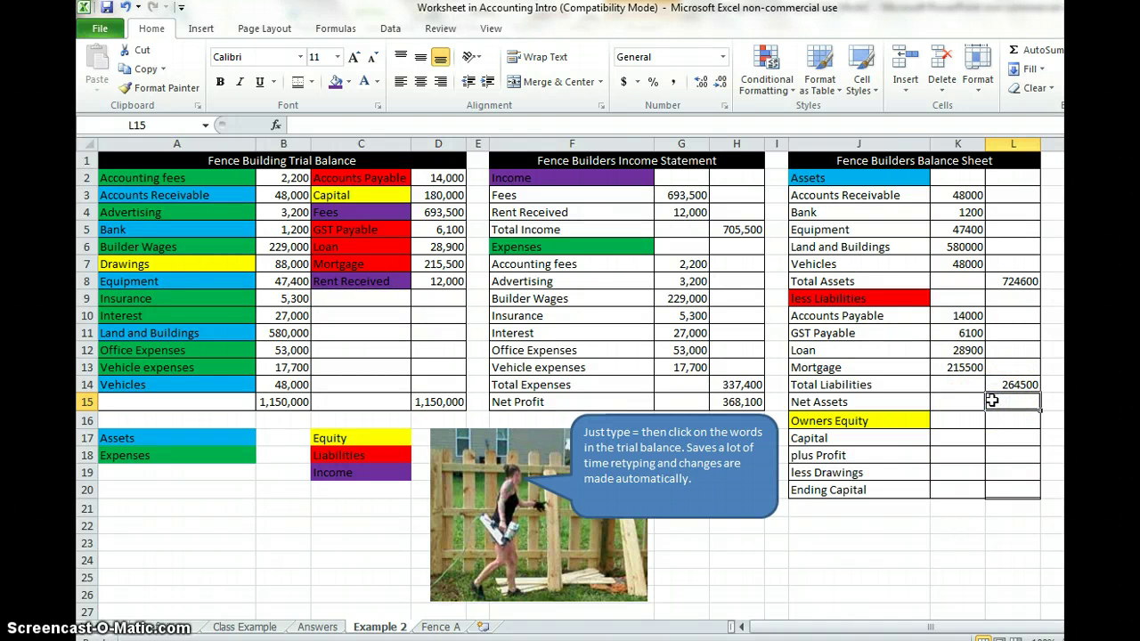
- Calculate Net Assets in L15 as =L8-L14, giving 460100
type("=")
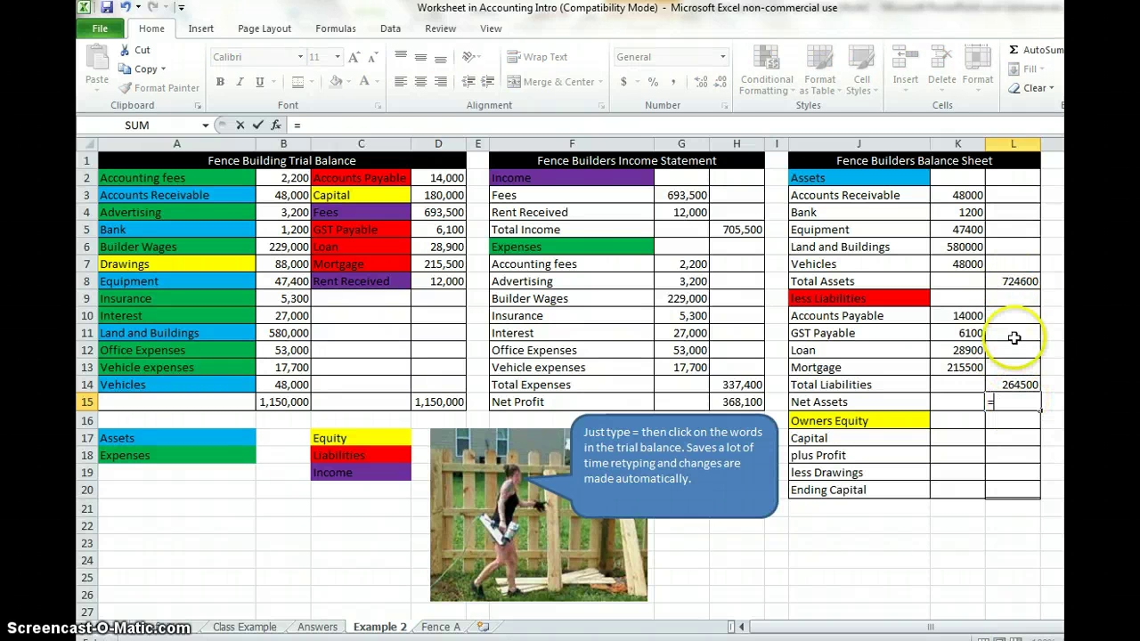
left_click(1002, 281)
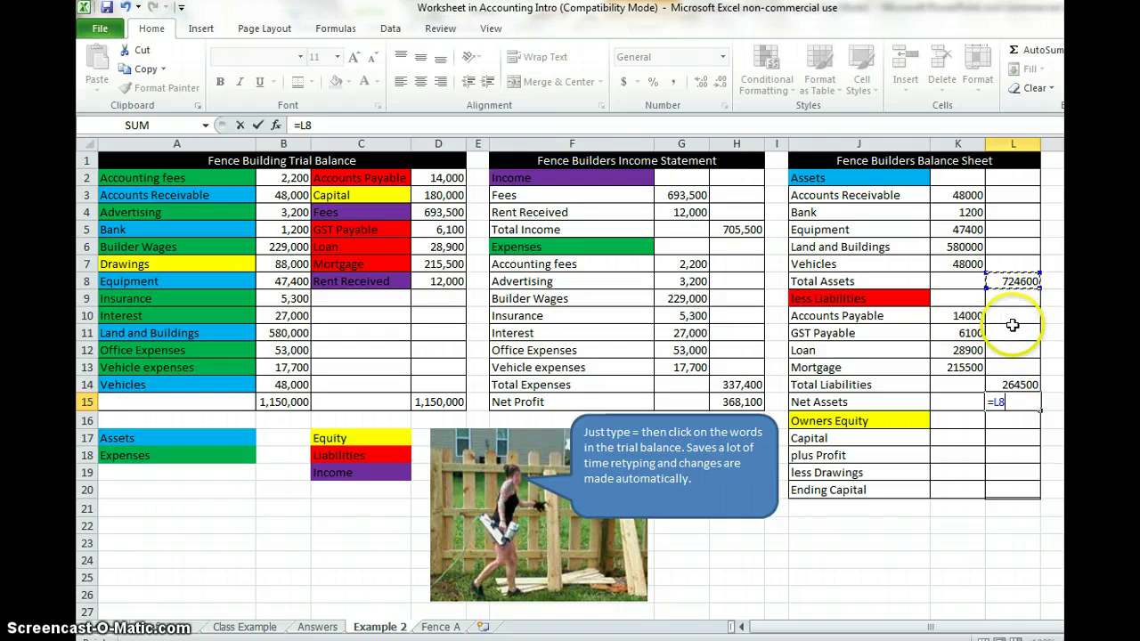
type("-")
left_click(1016, 383)
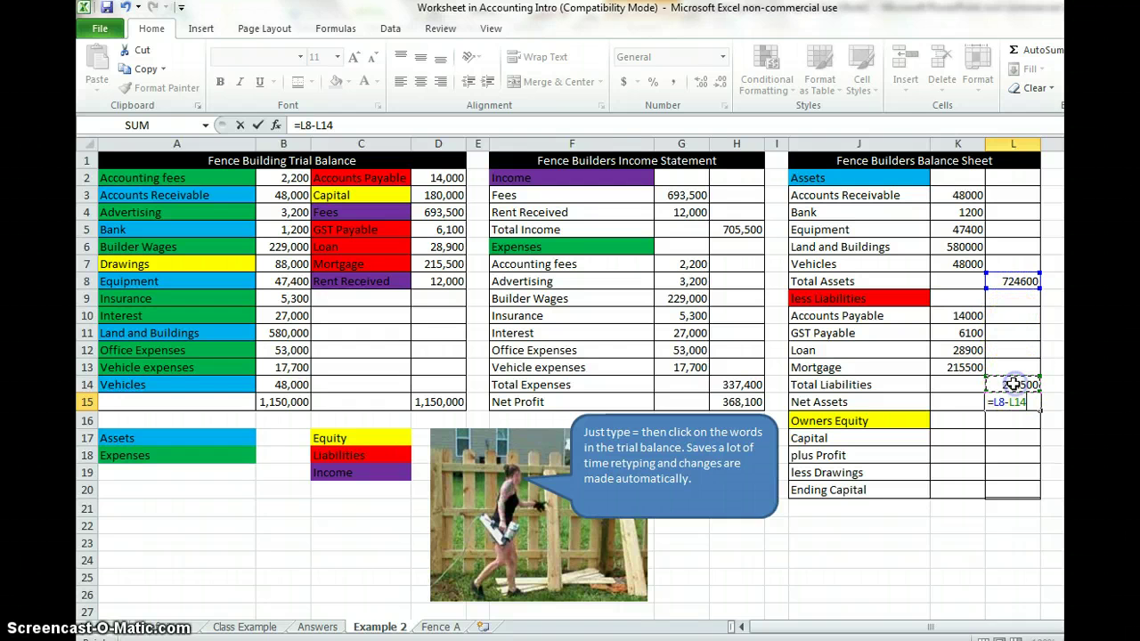
key("Return")
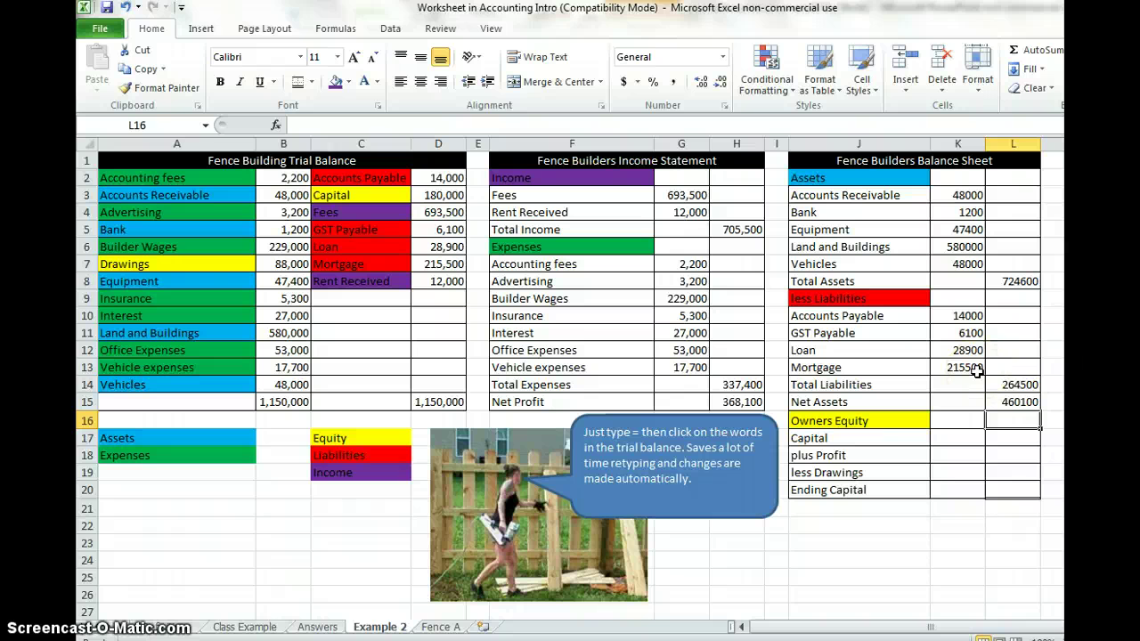
- Make the Net Assets figure bold with a Top and Double Bottom Border
left_click(988, 400)
left_click(995, 402)
key("ctrl+b")
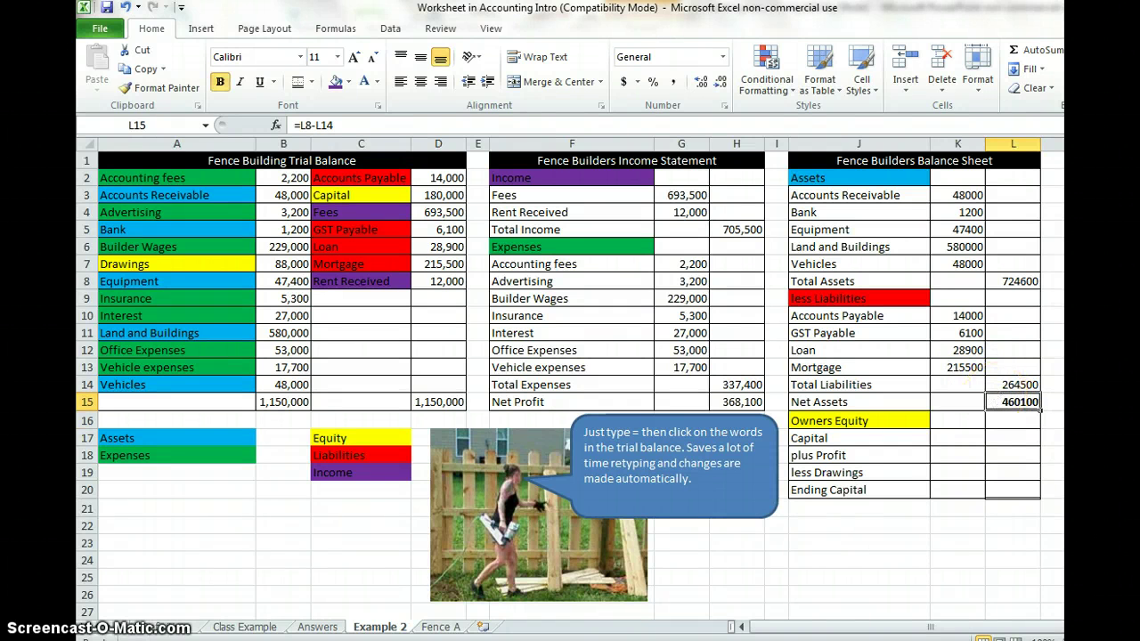
left_click(312, 82)
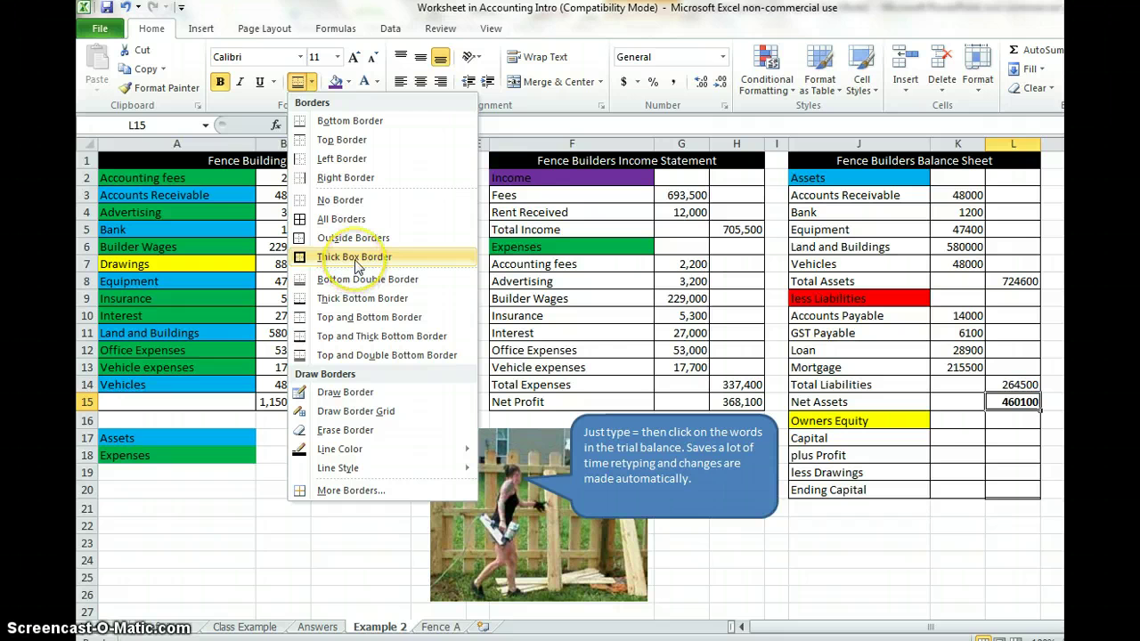
left_click(380, 353)
left_click(1024, 424)
left_click(1015, 402)
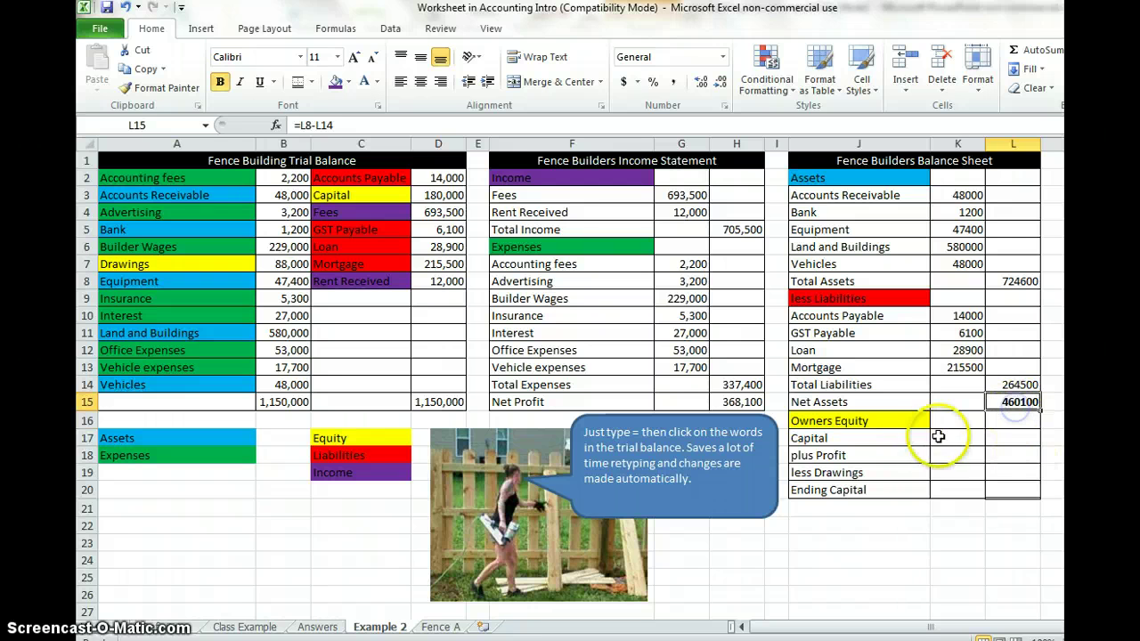
left_click(1003, 436)
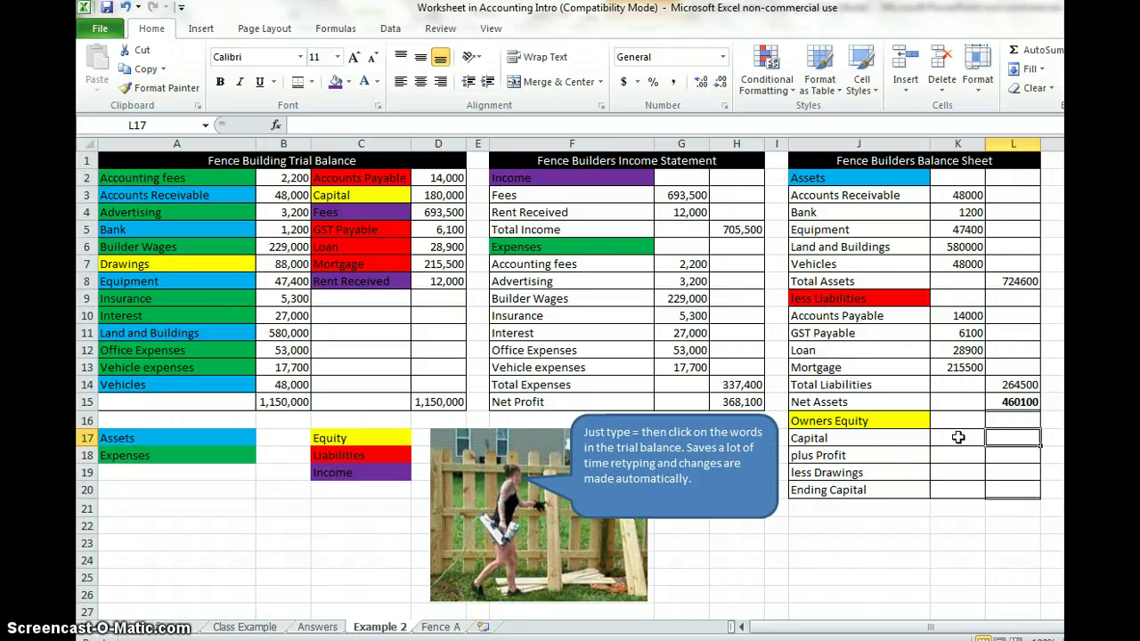
- Link Capital in L17 to the trial balance Capital with =D3 (180,000)
type("=")
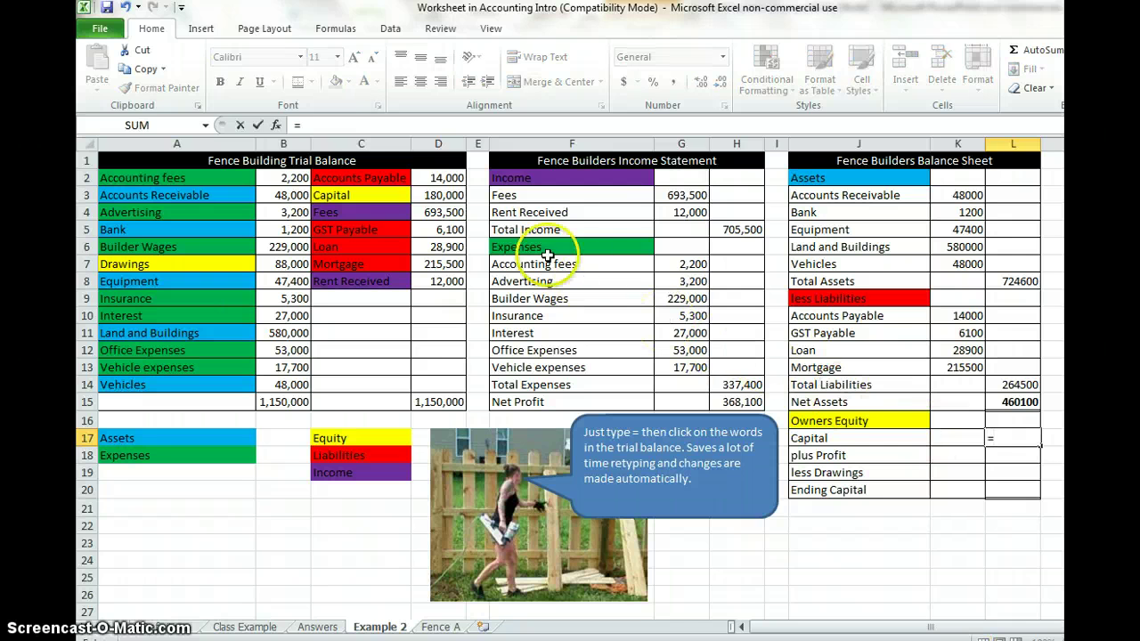
left_click(453, 195)
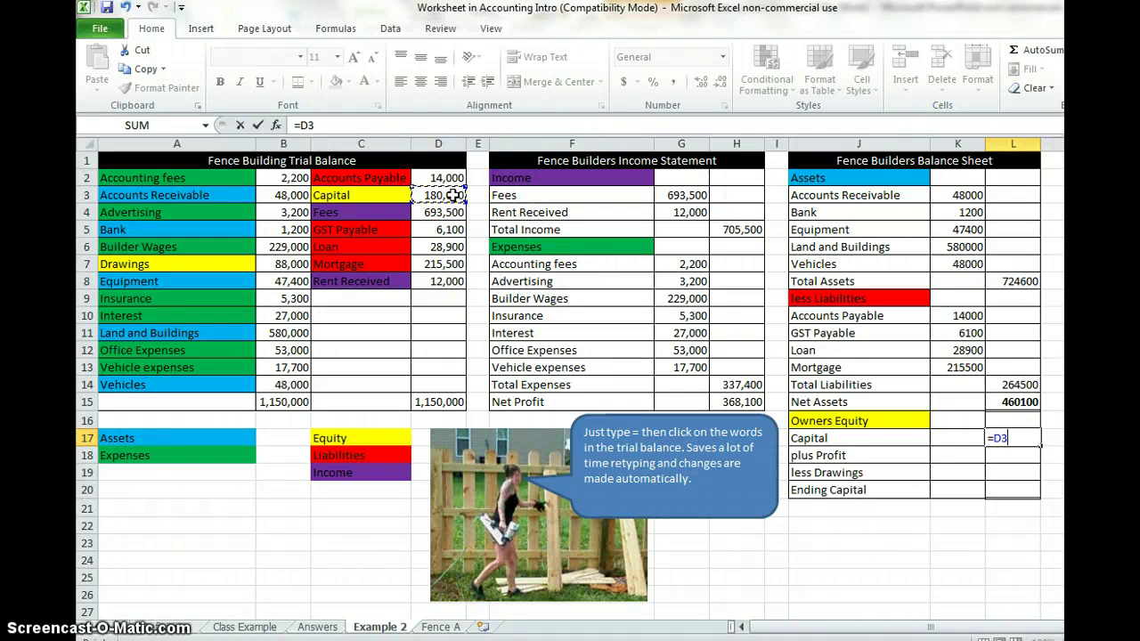
key("Return")
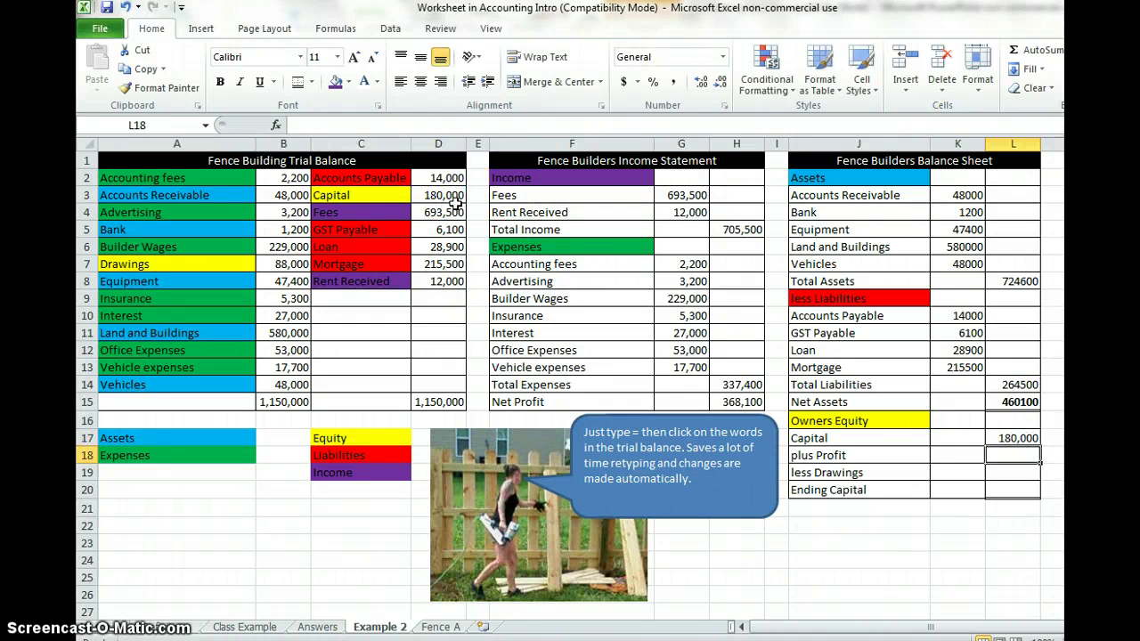
- Fill the Net Profit label in F15 yellow
left_click(583, 403)
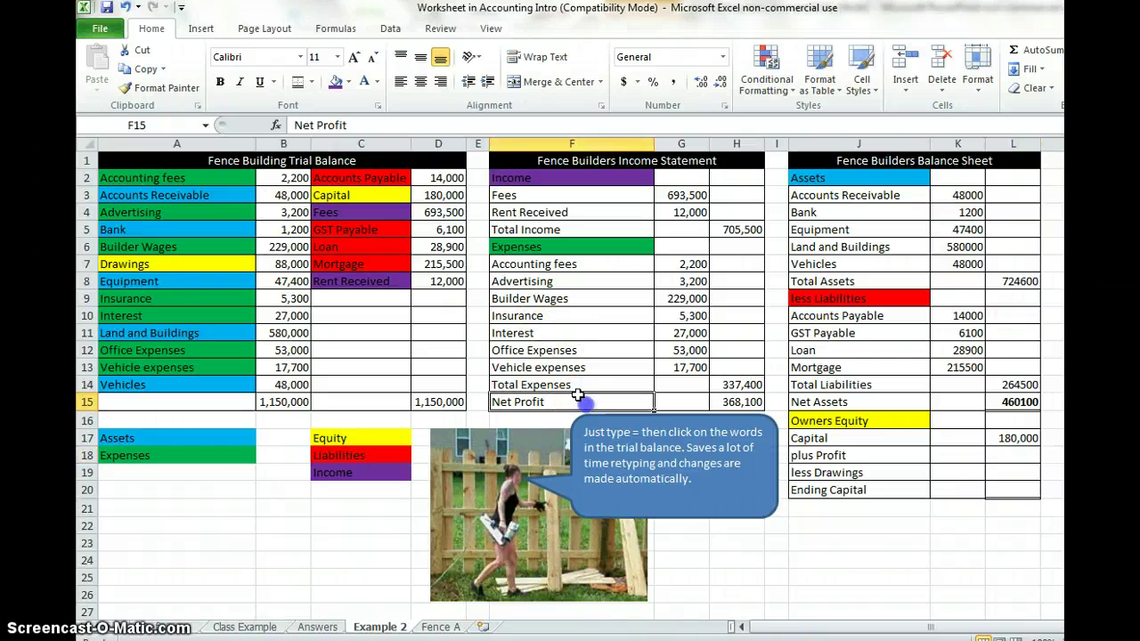
left_click(348, 82)
left_click(373, 204)
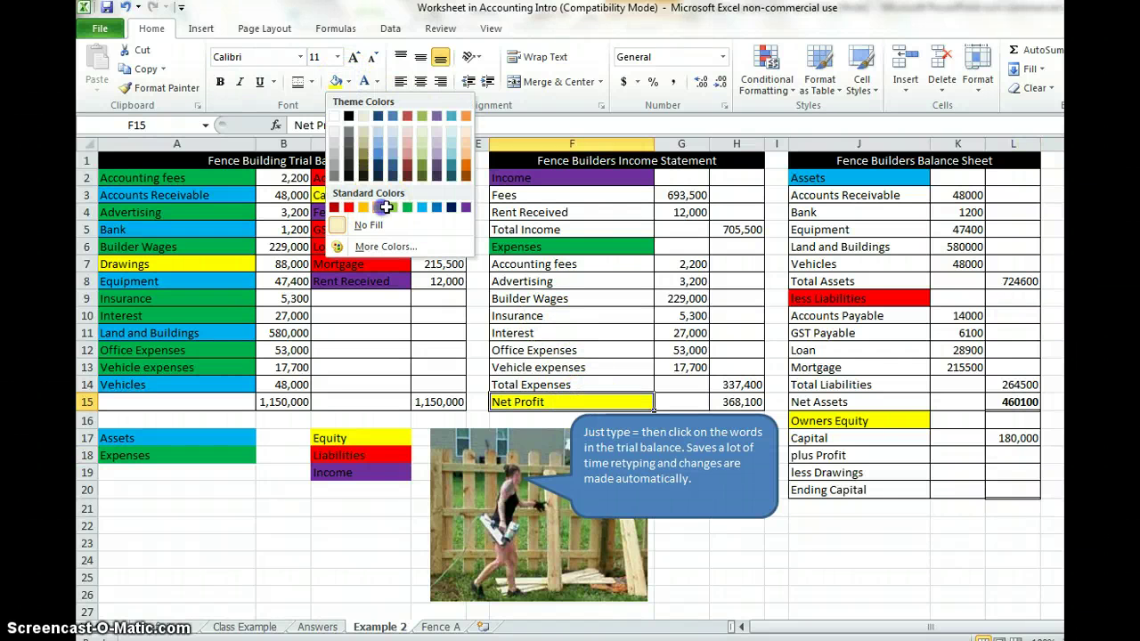
- Enter plus Profit as =H15 (368,100) and less Drawings as =-B7 (-88,000)
left_click(992, 454)
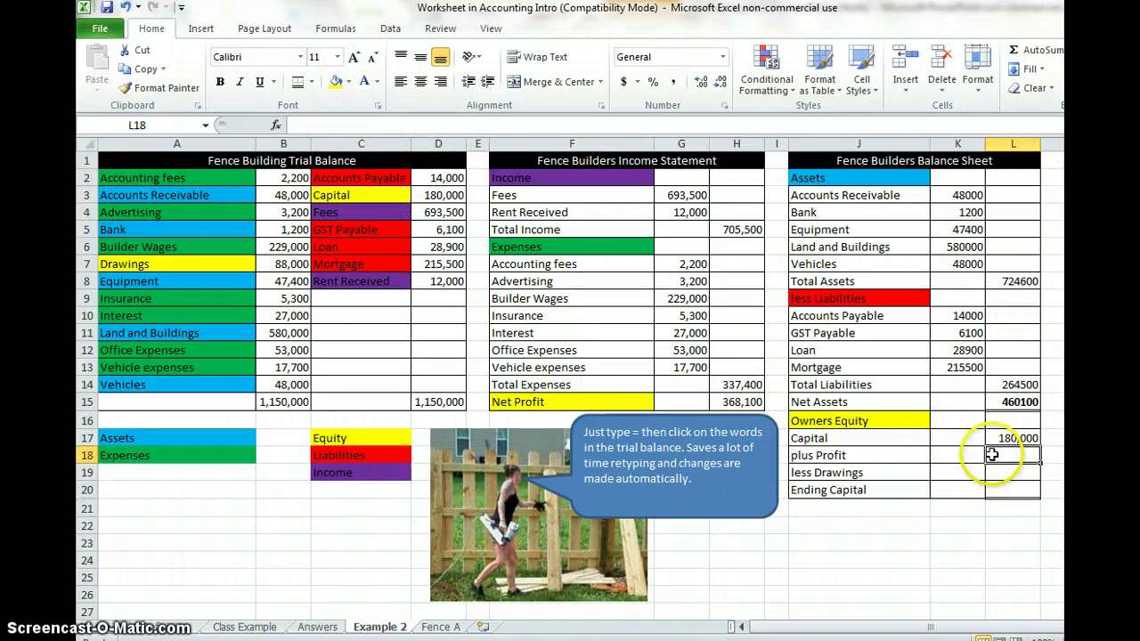
type("=")
left_click(743, 403)
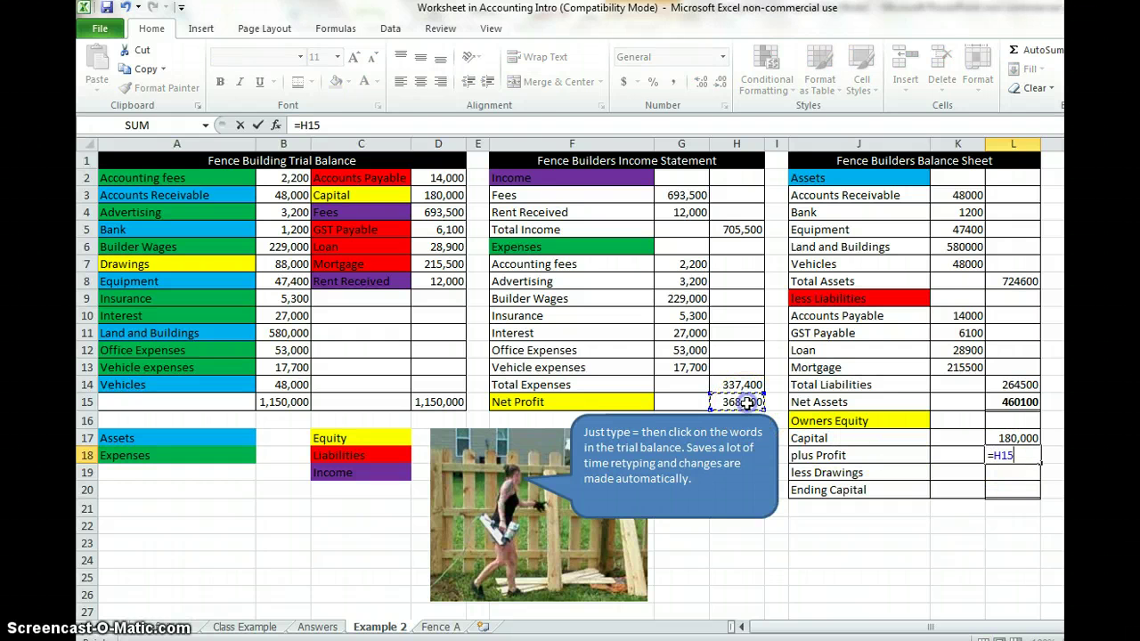
key("Return")
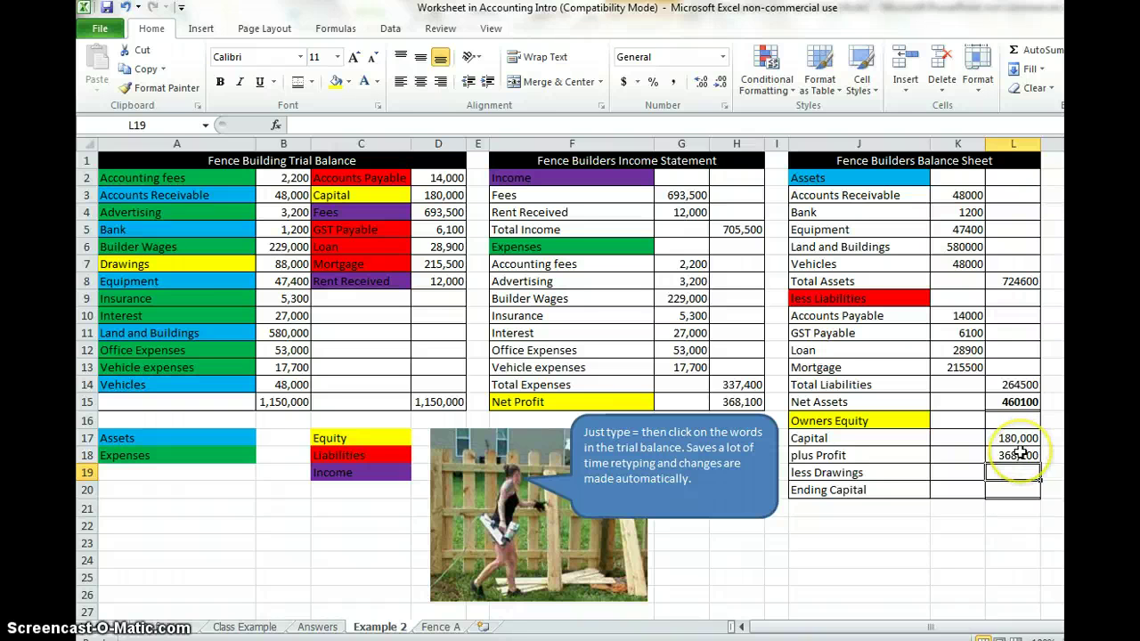
type("=-B7")
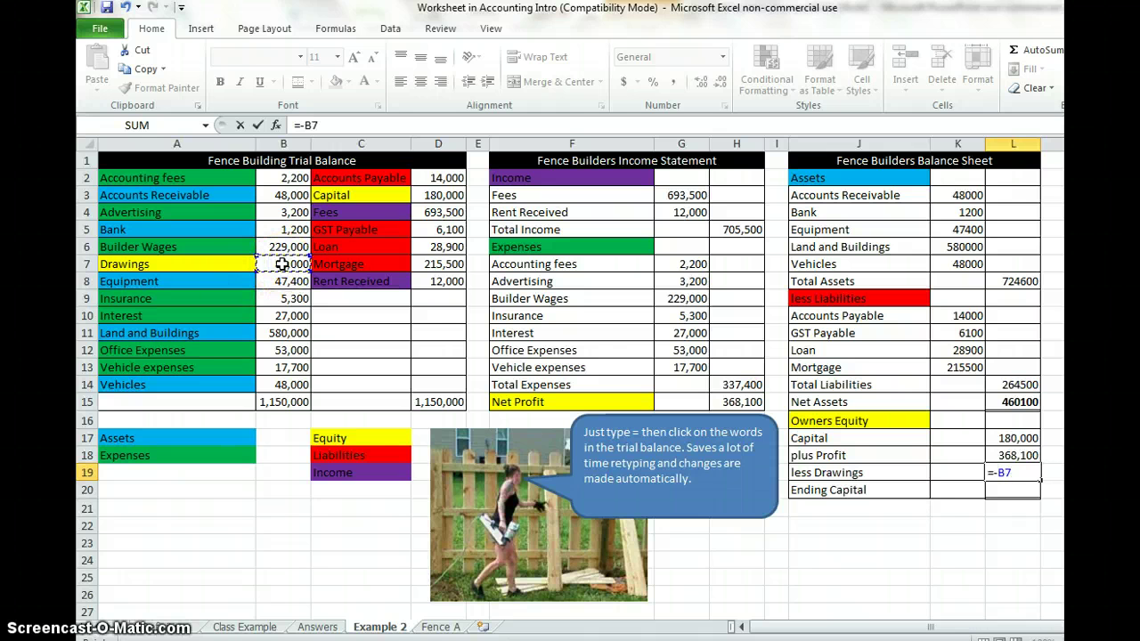
key("Return")
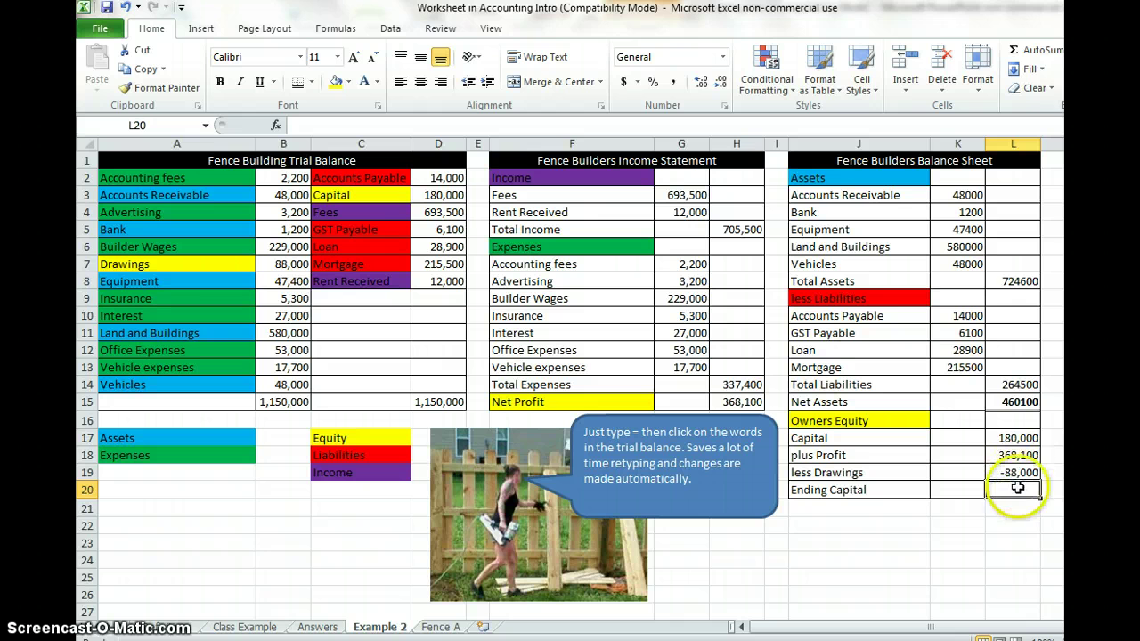
- Sum L17:L19 into Ending Capital (460100) and Format Painter Net Assets' bold border onto it
left_click(1022, 52)
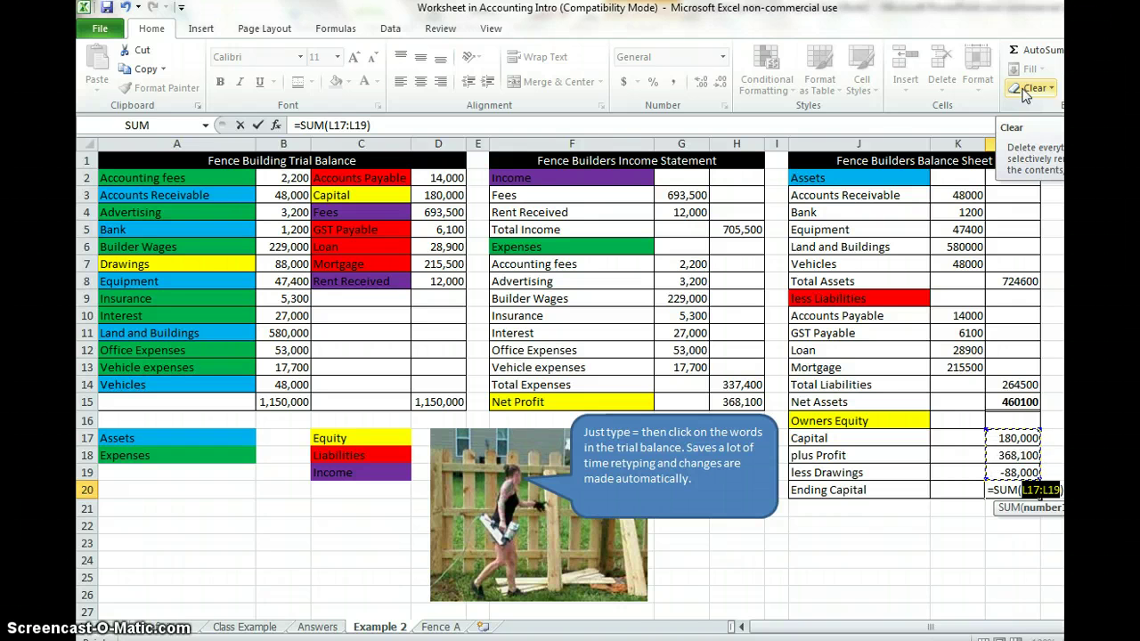
key("Return")
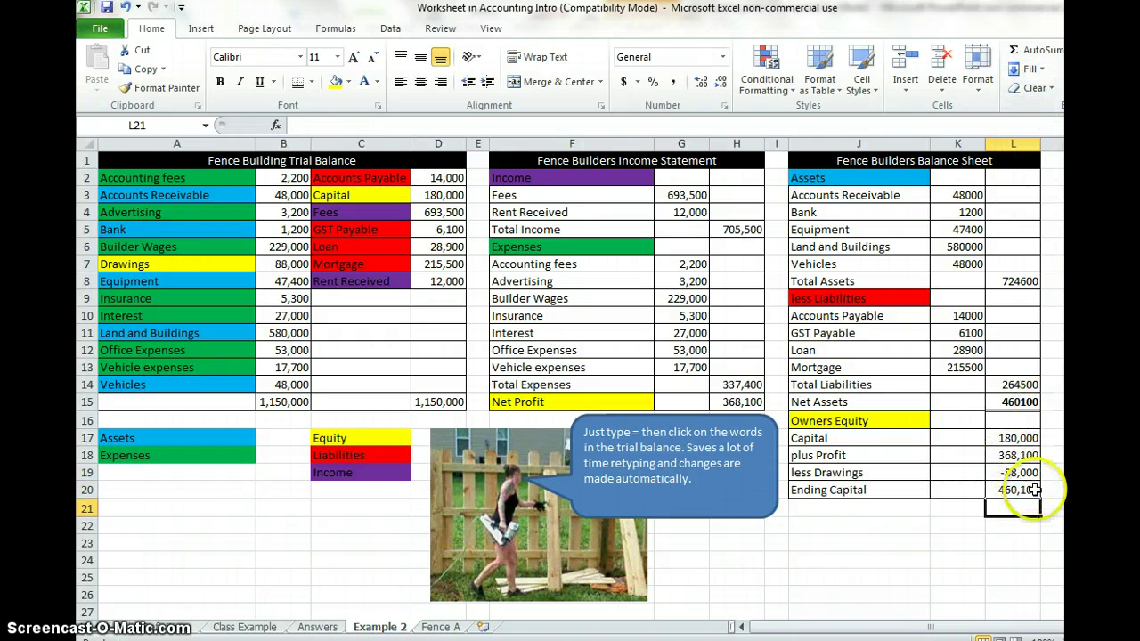
left_click(1021, 403)
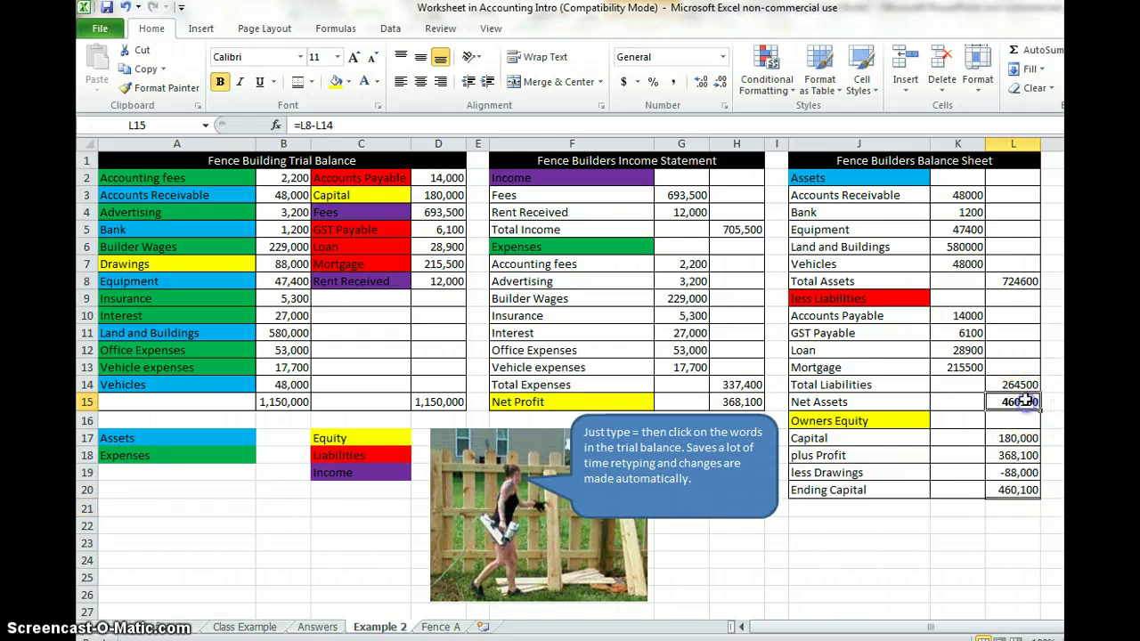
left_click(160, 87)
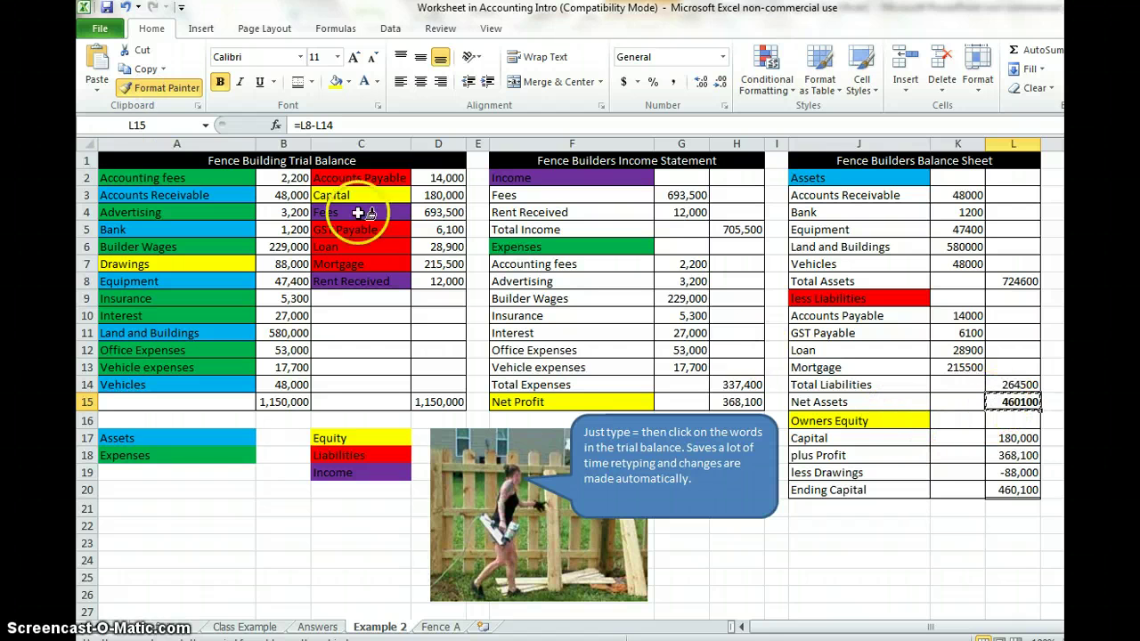
left_click(1002, 488)
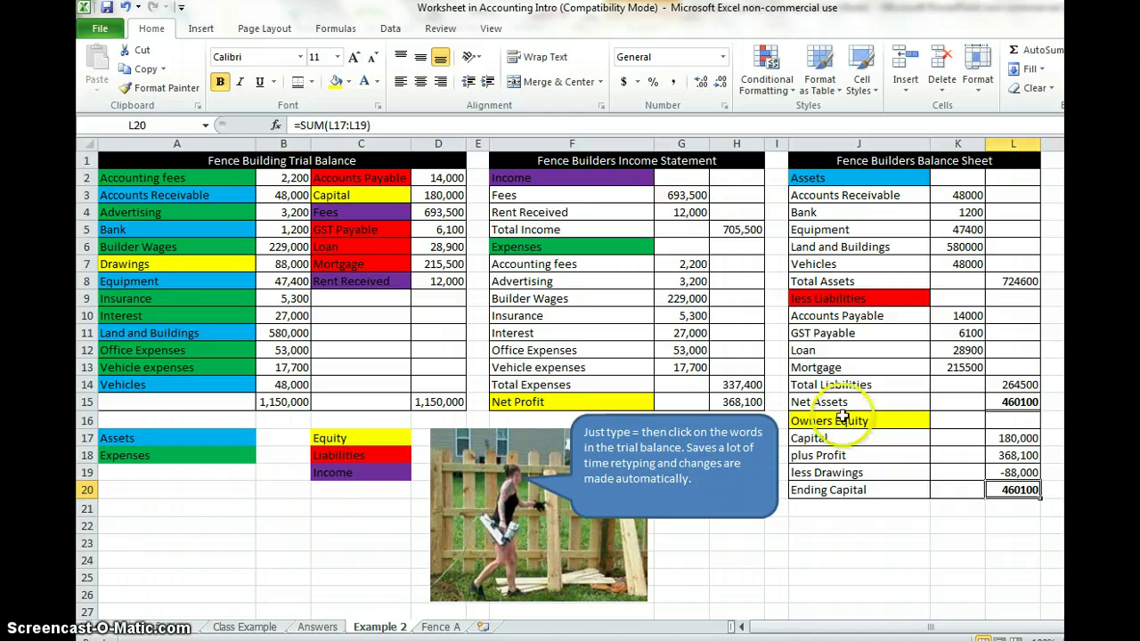
- Copy D2's comma number format onto the balance sheet amounts K3:L14
left_click(417, 182)
left_click(159, 88)
mouse_move(958, 195)
left_mouse_down()
mouse_move(958, 367)
mouse_move(1015, 385)
left_mouse_up()
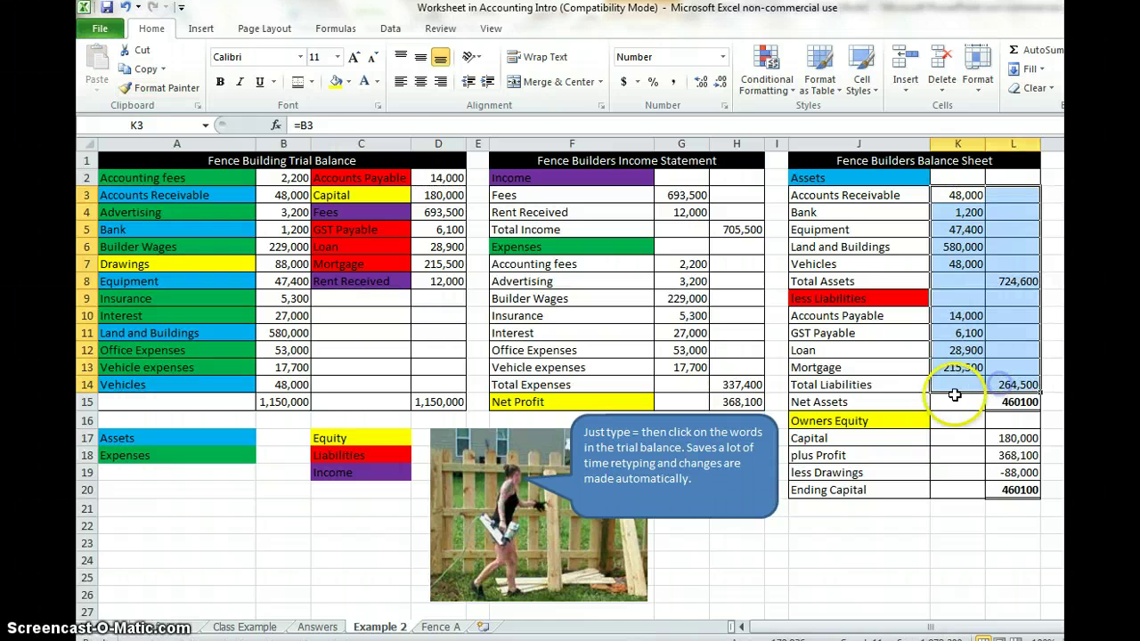
- Give Net Assets and Ending Capital Comma Style with no decimals, showing 460,100
left_click(1012, 402)
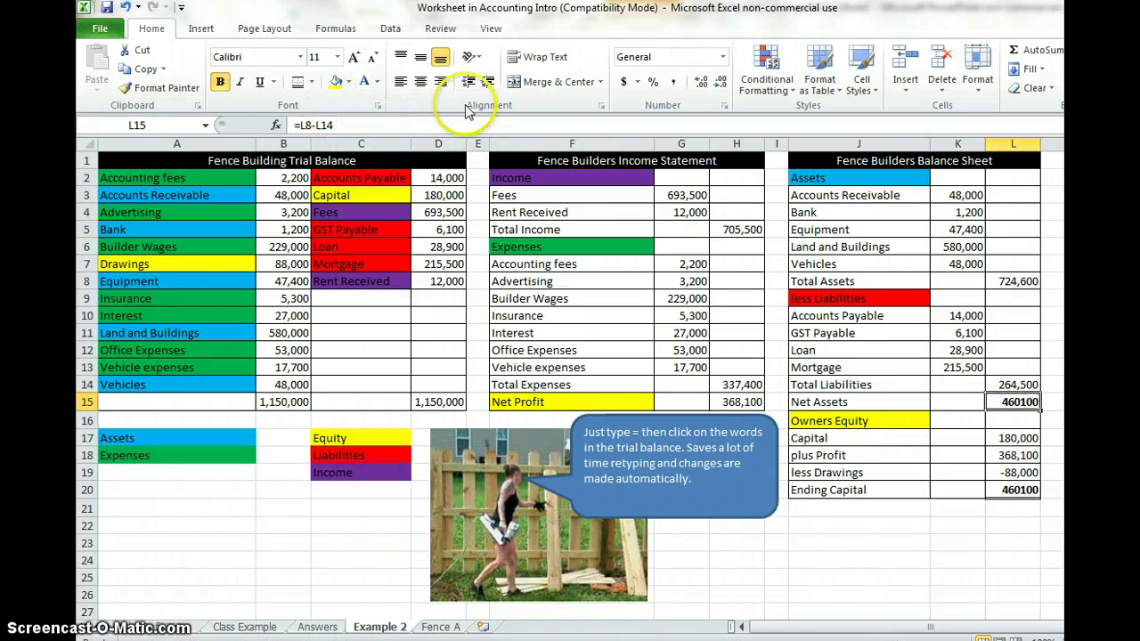
left_click(672, 81)
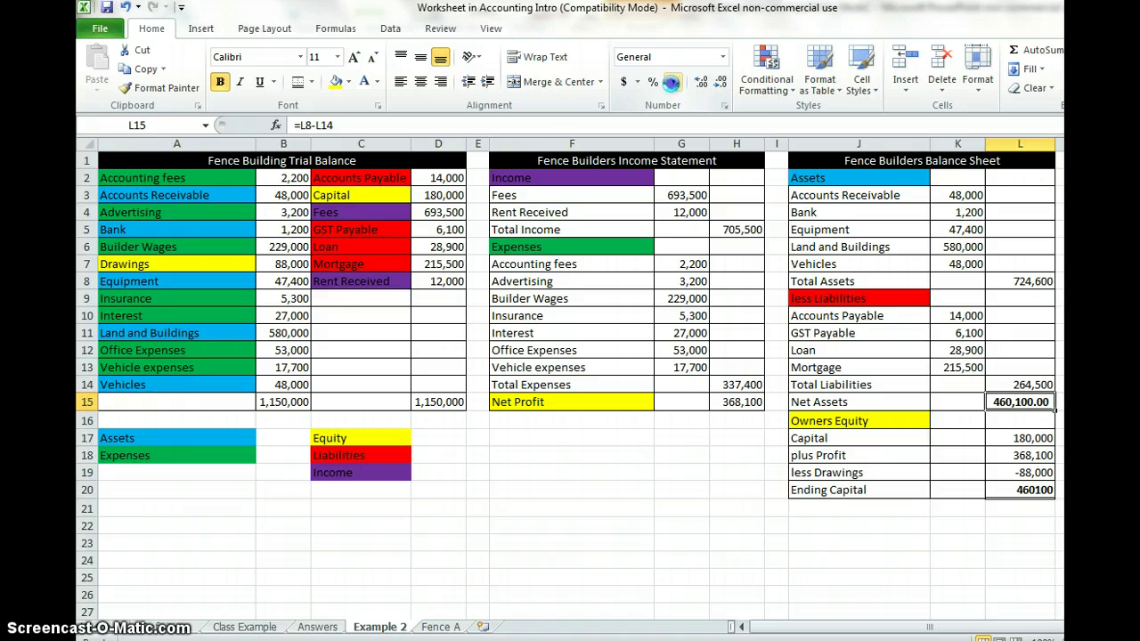
left_click(723, 83)
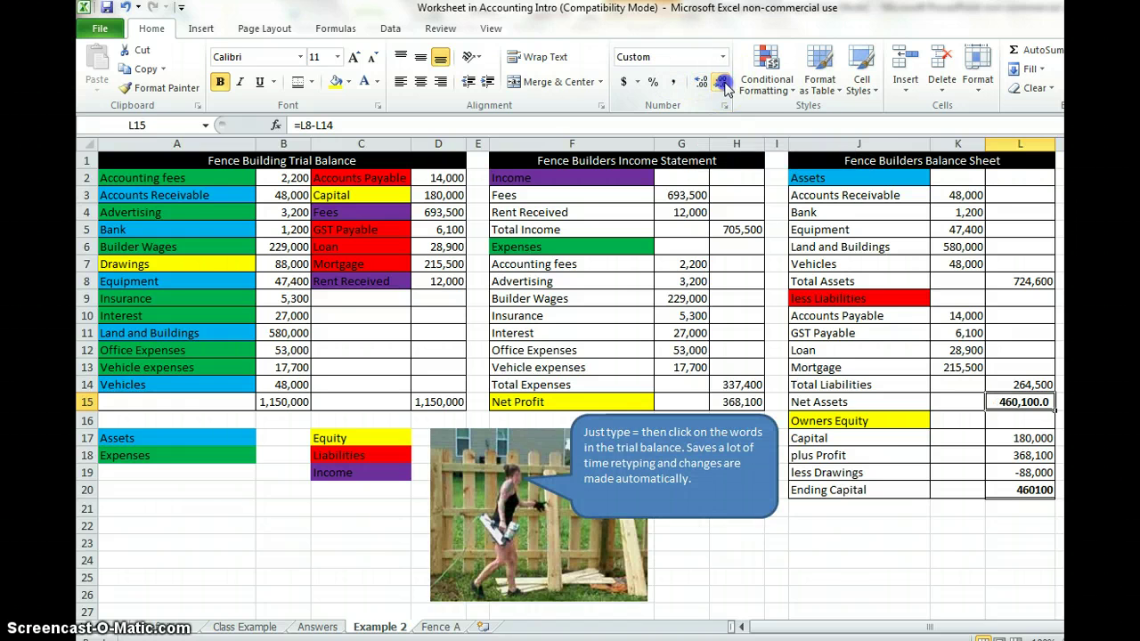
left_click(902, 380)
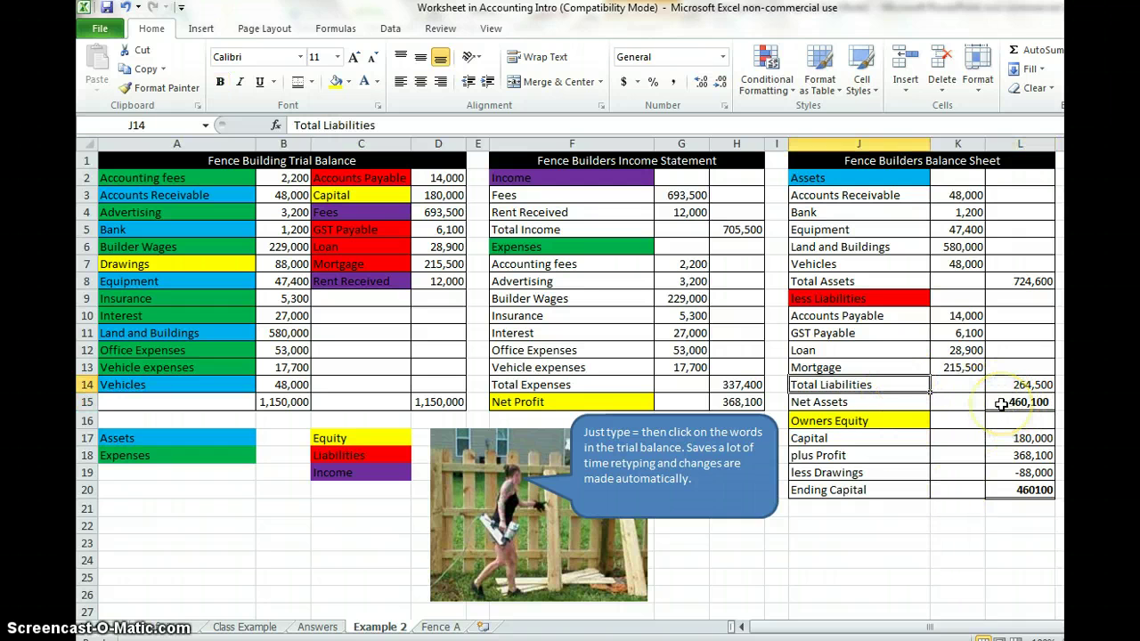
left_click(1017, 489)
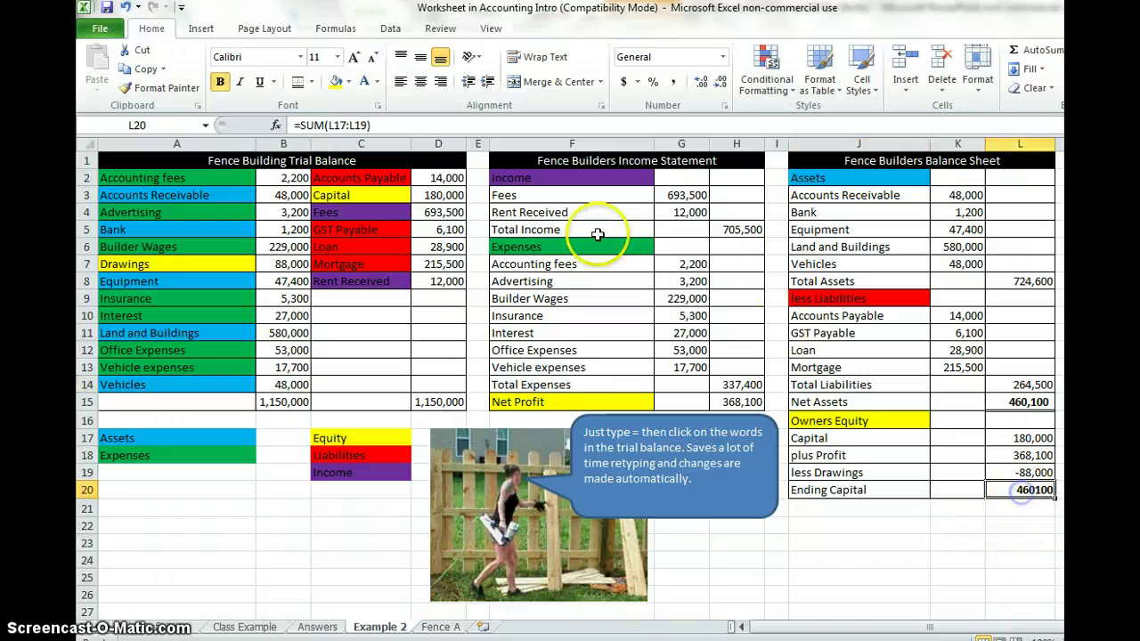
left_click(673, 81)
left_click(718, 84)
left_click(718, 84)
left_click(994, 559)
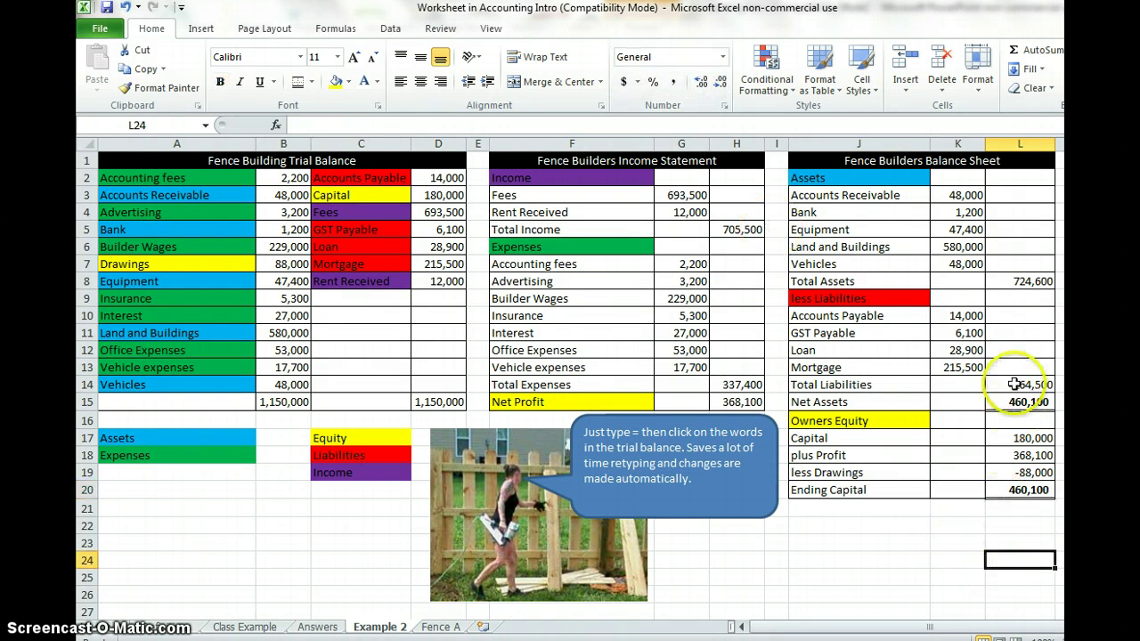
left_click(933, 531)
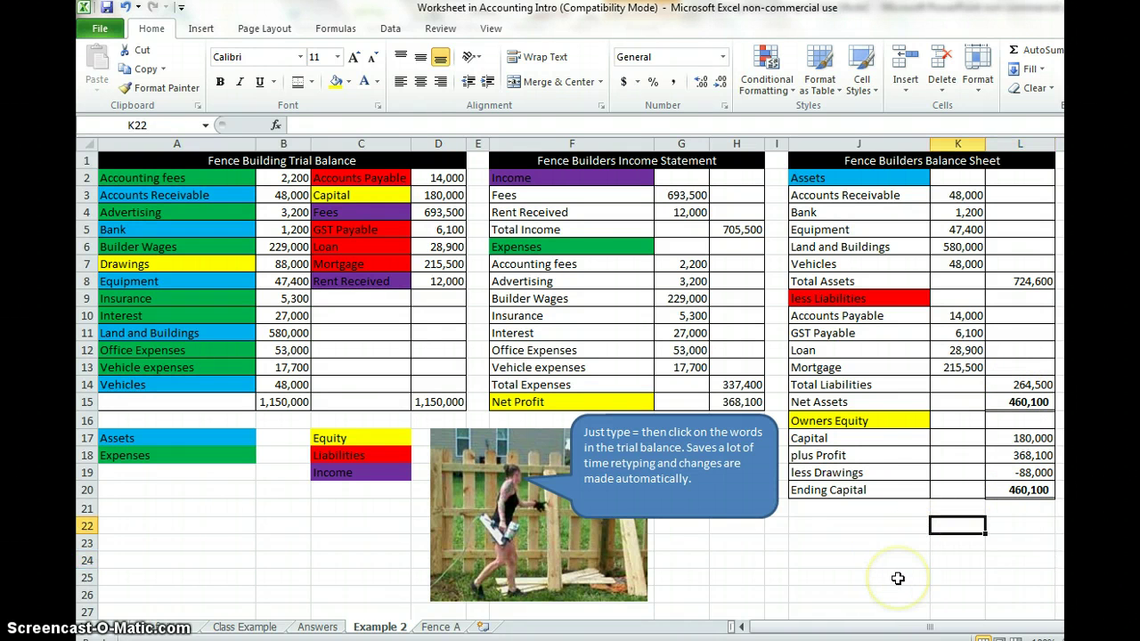